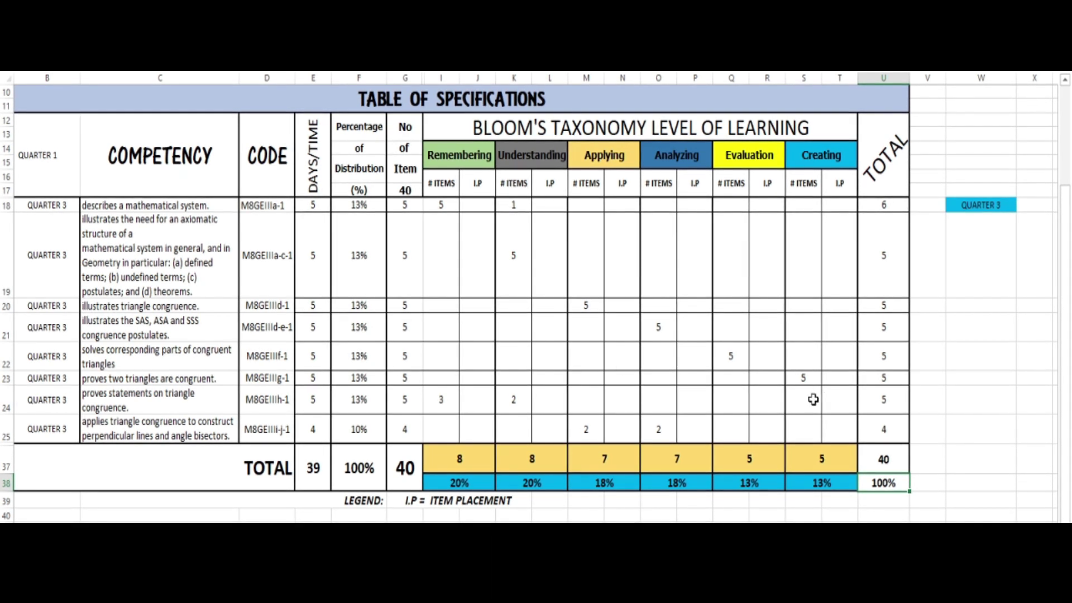
Step: Select the Quarter 3 competencies in B18:C25 and B19:C21, and check the quarter dropdown cell W18
{"action": "mouse_move", "coordinate": [47, 206]}
{"action": "left_mouse_down"}
{"action": "mouse_move", "coordinate": [162, 244]}
{"action": "mouse_move", "coordinate": [162, 436]}
{"action": "left_mouse_up"}
{"action": "left_click", "coordinate": [998, 206]}
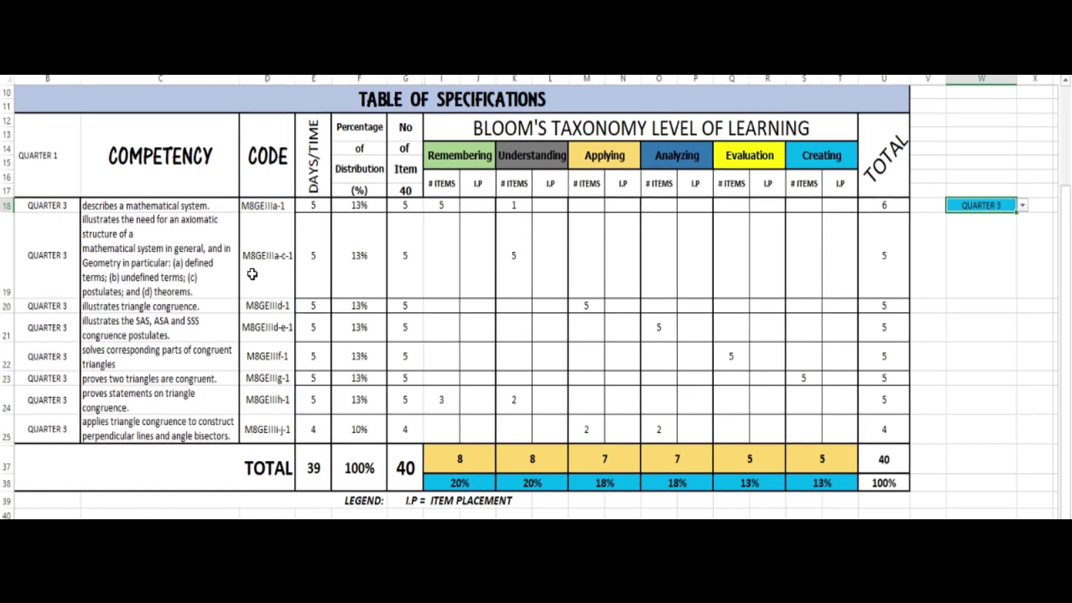
{"action": "left_click_drag", "start_coordinate": [47, 255], "coordinate": [137, 319]}
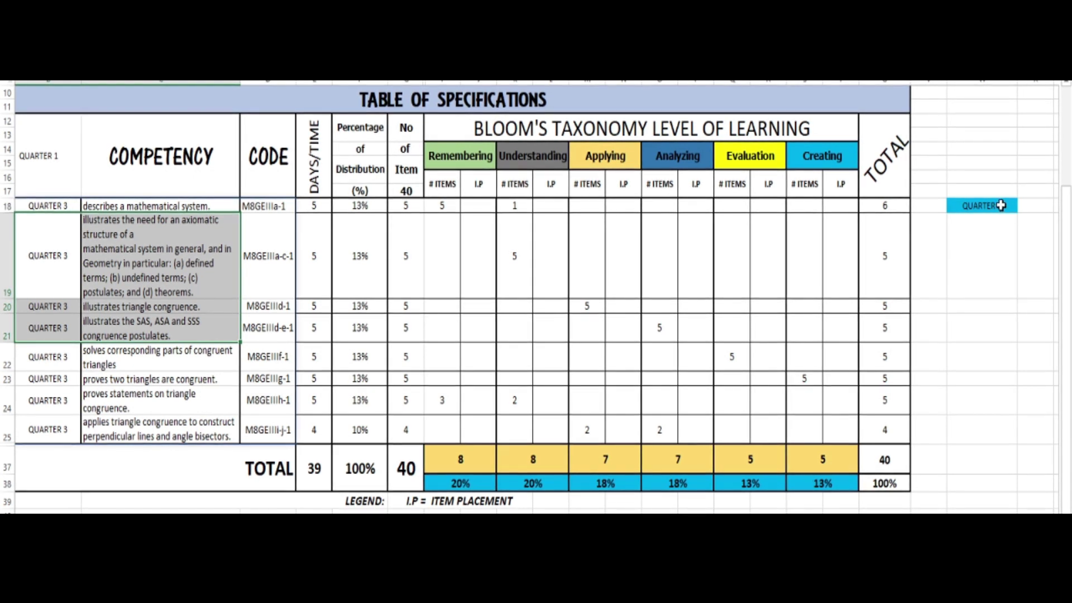
{"action": "left_click", "coordinate": [1001, 206]}
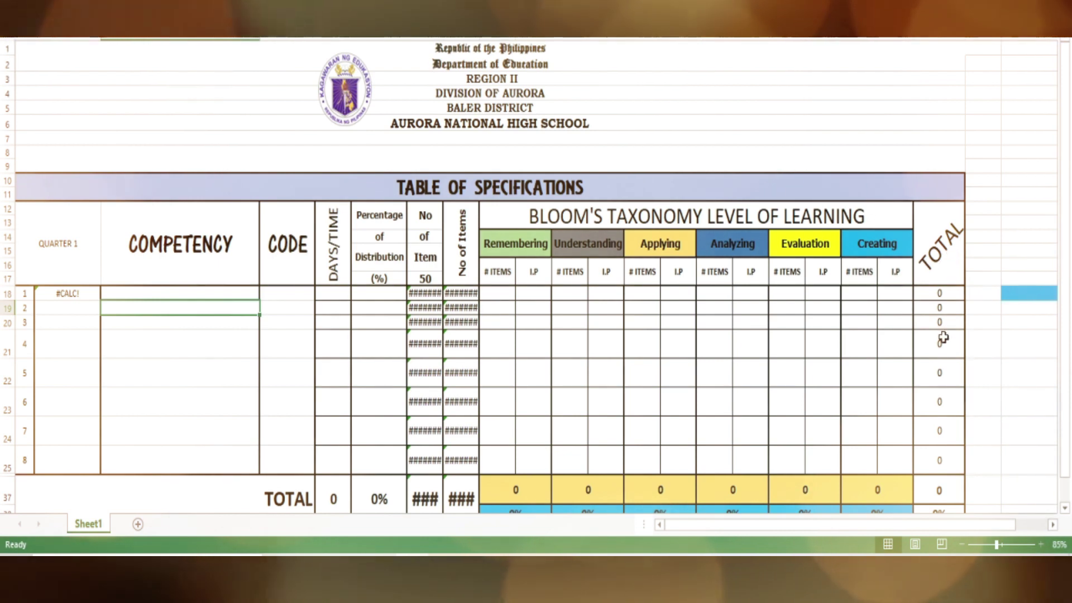
{"action": "scroll", "coordinate": [944, 337], "scroll_direction": "down", "scroll_amount": 2}
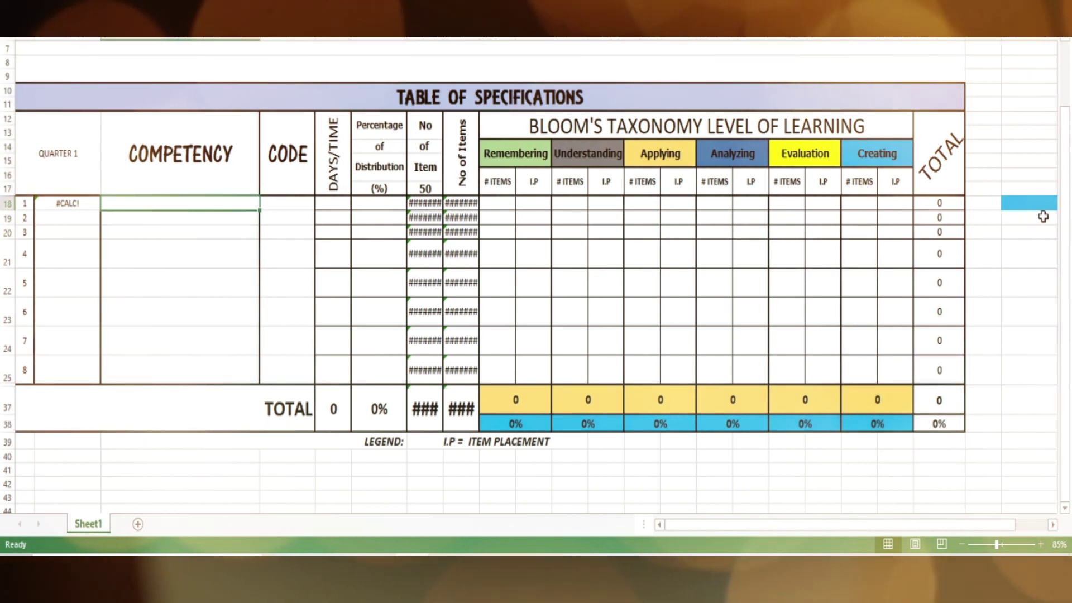
Step: Switch the quarter cell W18 to QUARTER 1
{"action": "left_click_drag", "start_coordinate": [921, 525], "coordinate": [953, 525]}
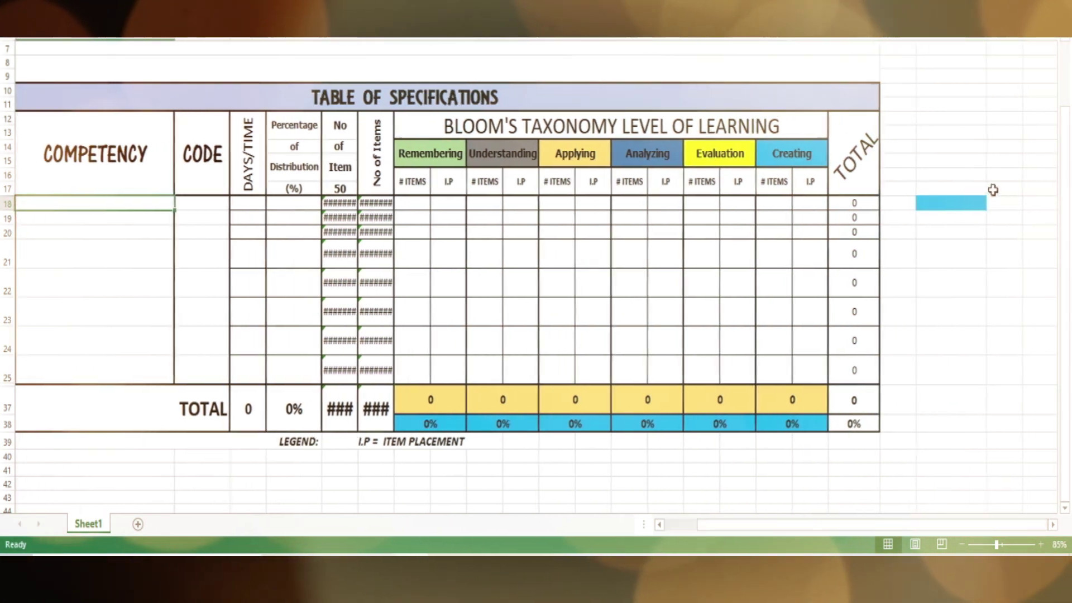
{"action": "left_click", "coordinate": [972, 203]}
{"action": "left_click", "coordinate": [992, 204]}
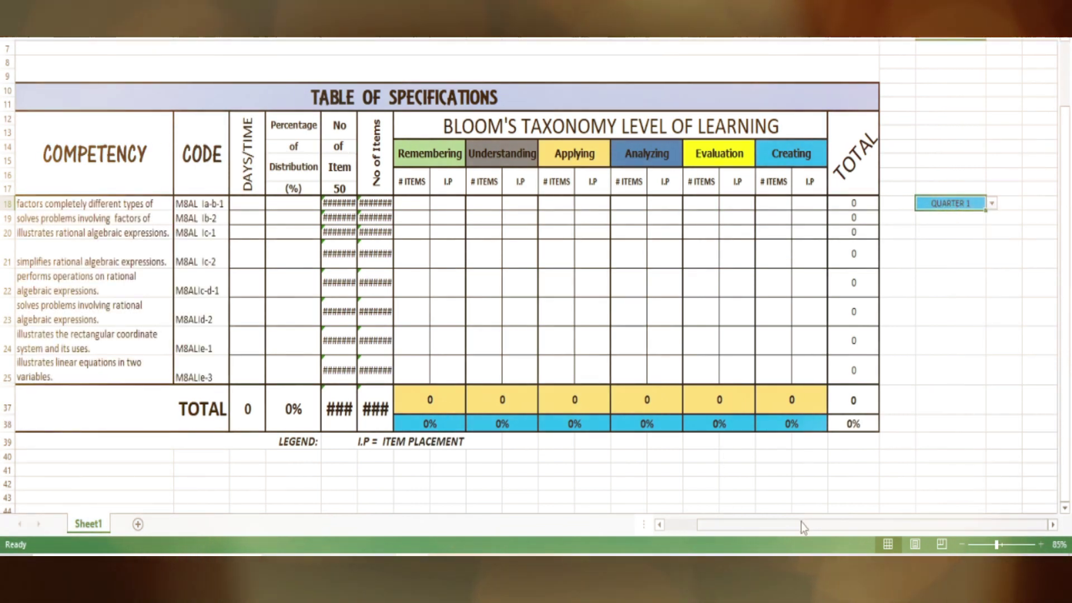
{"action": "left_click_drag", "start_coordinate": [802, 525], "coordinate": [768, 528]}
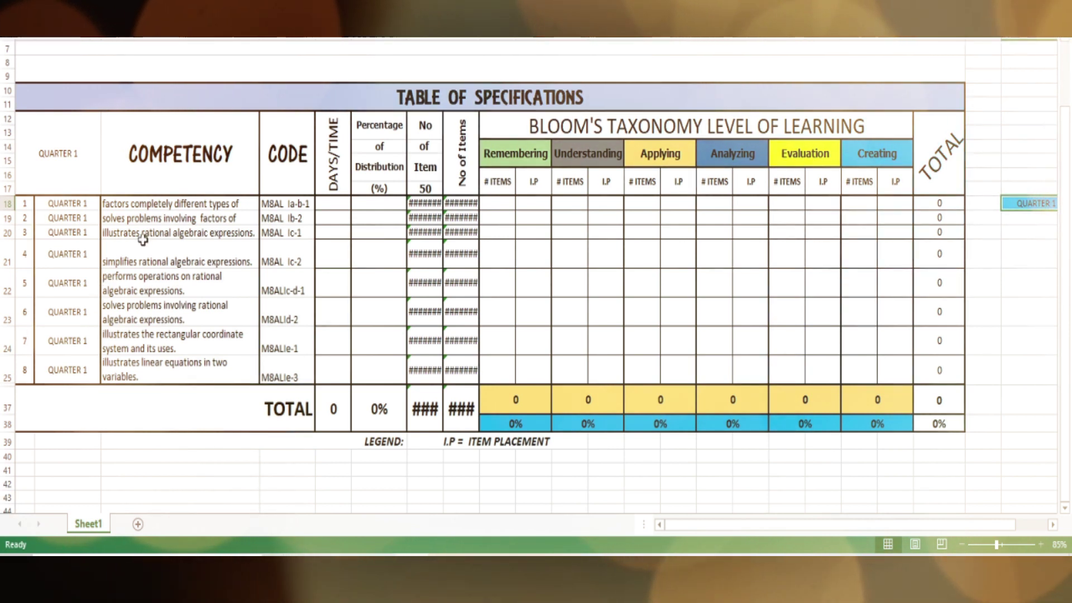
Step: Unhide the rows between 25 and 37 and review the full Quarter 1 competency list
{"action": "left_click_drag", "start_coordinate": [8, 371], "coordinate": [7, 395]}
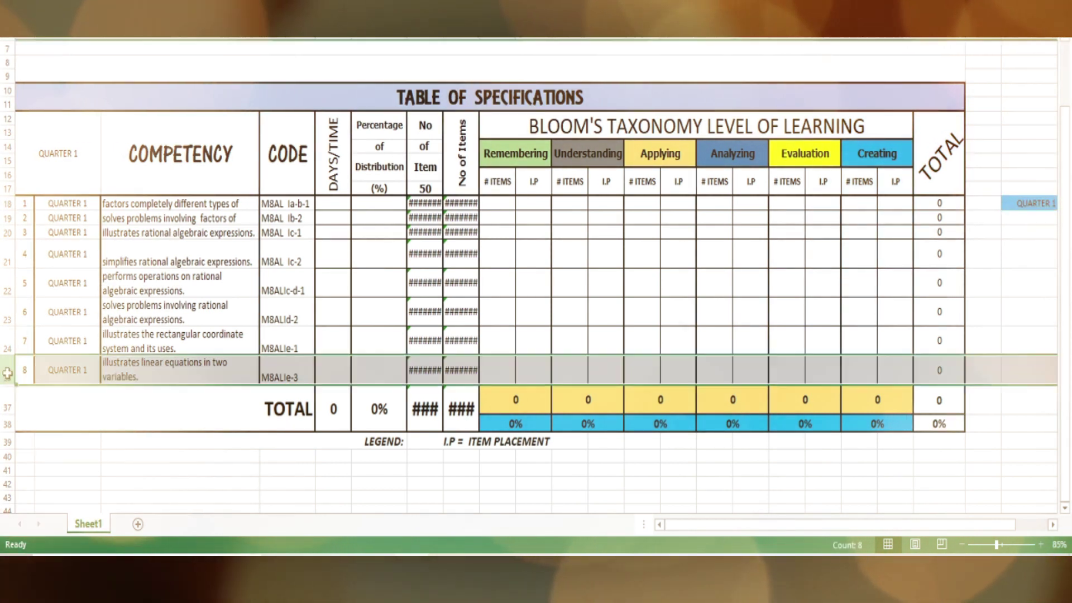
{"action": "right_click", "coordinate": [8, 395]}
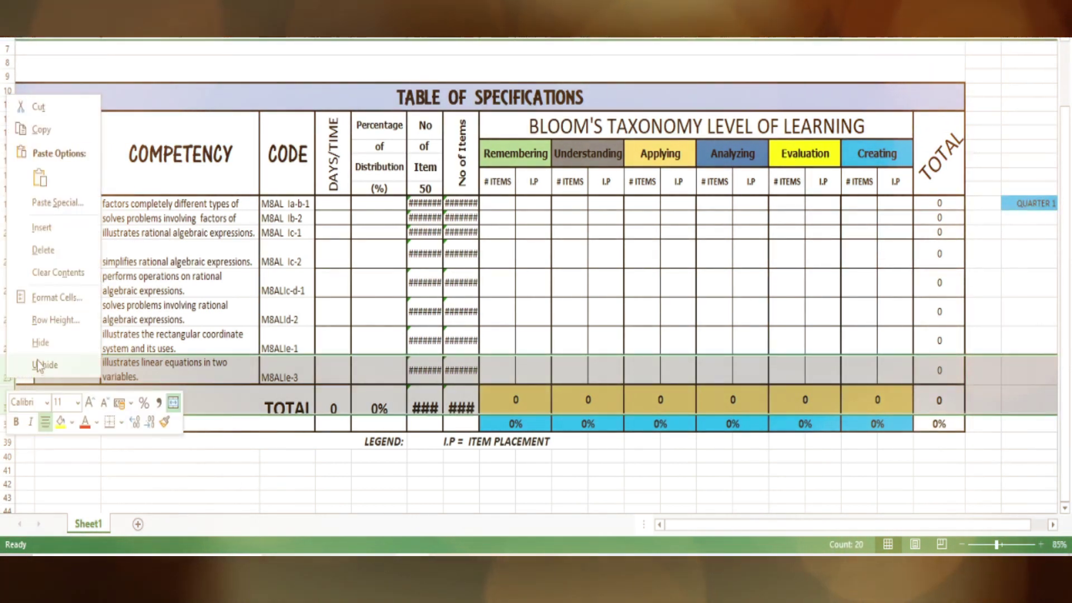
{"action": "left_click", "coordinate": [41, 366]}
{"action": "scroll", "coordinate": [191, 391], "scroll_direction": "down", "scroll_amount": 3}
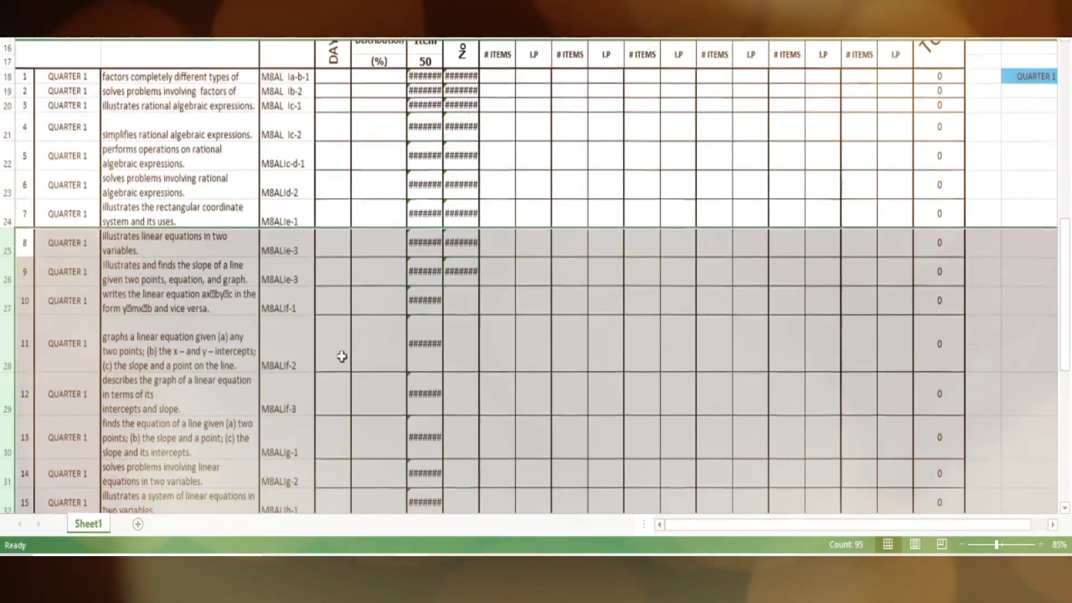
{"action": "left_click", "coordinate": [338, 352]}
{"action": "scroll", "coordinate": [208, 335], "scroll_direction": "down", "scroll_amount": 2}
{"action": "scroll", "coordinate": [201, 333], "scroll_direction": "down", "scroll_amount": 1}
{"action": "scroll", "coordinate": [192, 332], "scroll_direction": "down", "scroll_amount": 4}
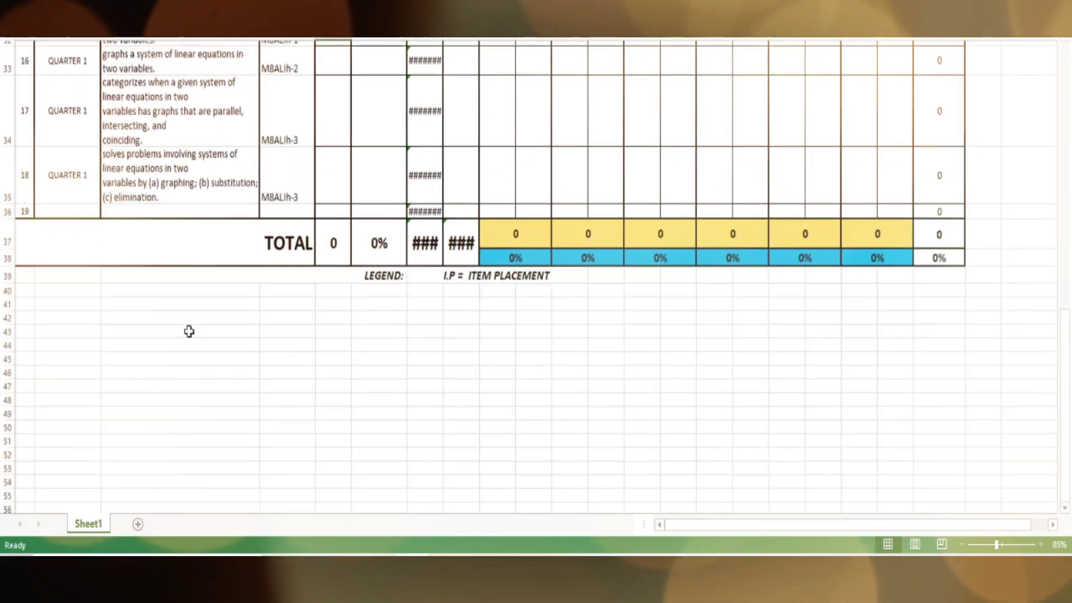
{"action": "scroll", "coordinate": [148, 258], "scroll_direction": "up", "scroll_amount": 2}
{"action": "scroll", "coordinate": [318, 262], "scroll_direction": "up", "scroll_amount": 7}
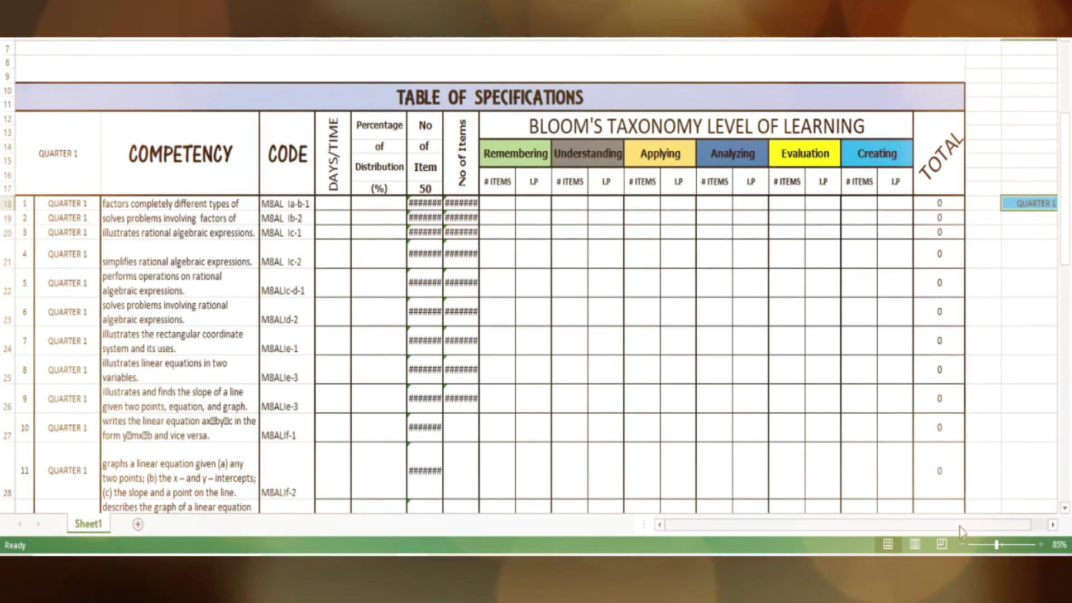
Step: Set the quarter cell to QUARTER 2 and review its listed competencies
{"action": "left_click", "coordinate": [1044, 205]}
{"action": "left_click", "coordinate": [1057, 203]}
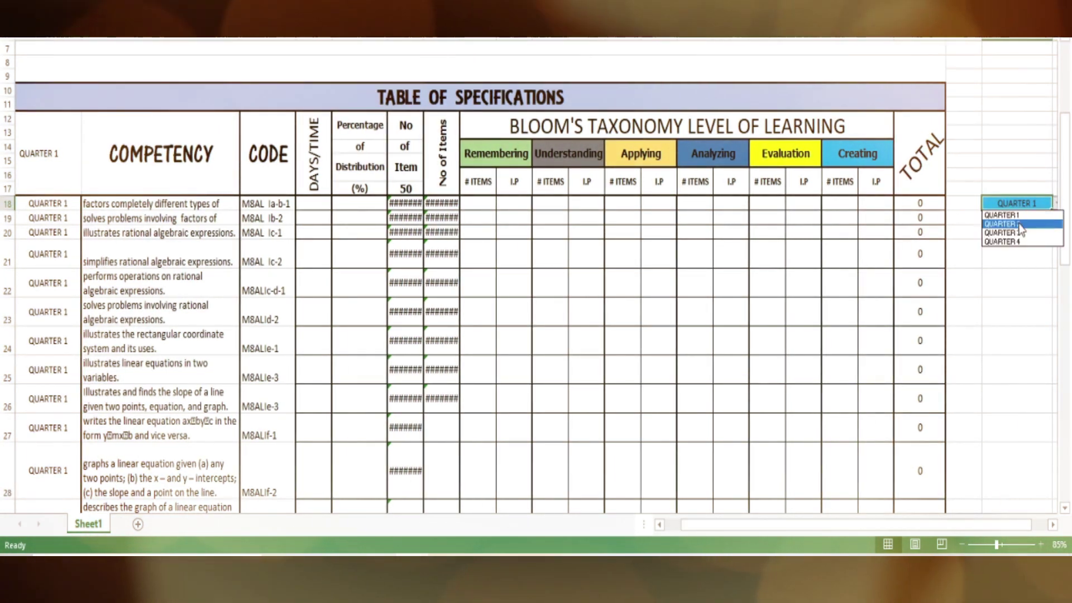
{"action": "left_click", "coordinate": [1018, 221]}
{"action": "scroll", "coordinate": [211, 299], "scroll_direction": "down", "scroll_amount": 4}
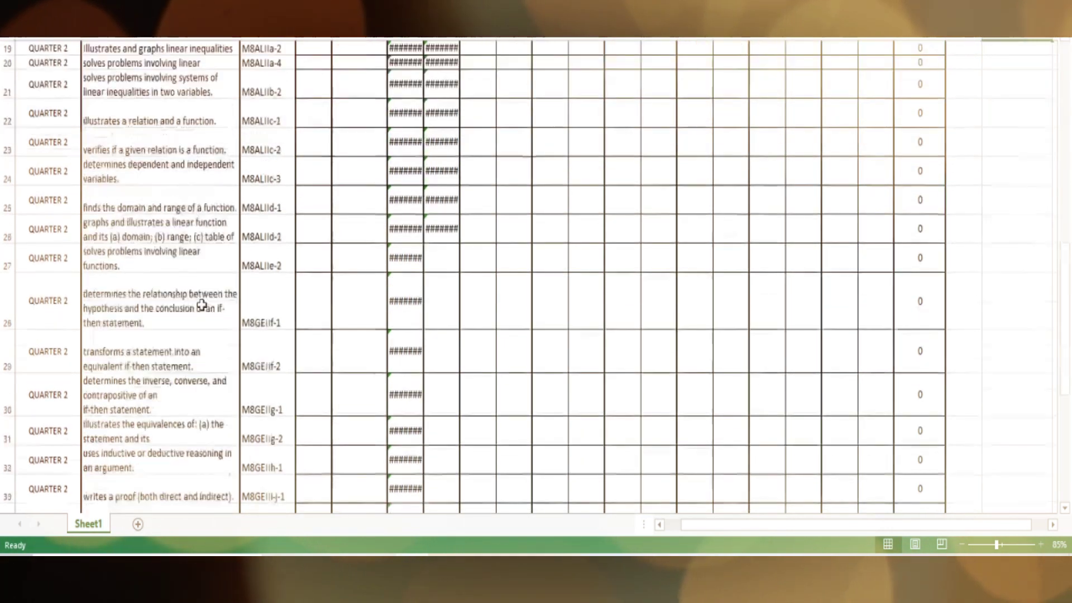
{"action": "scroll", "coordinate": [201, 305], "scroll_direction": "down", "scroll_amount": 1}
{"action": "scroll", "coordinate": [201, 305], "scroll_direction": "down", "scroll_amount": 2}
{"action": "scroll", "coordinate": [287, 285], "scroll_direction": "up", "scroll_amount": 1}
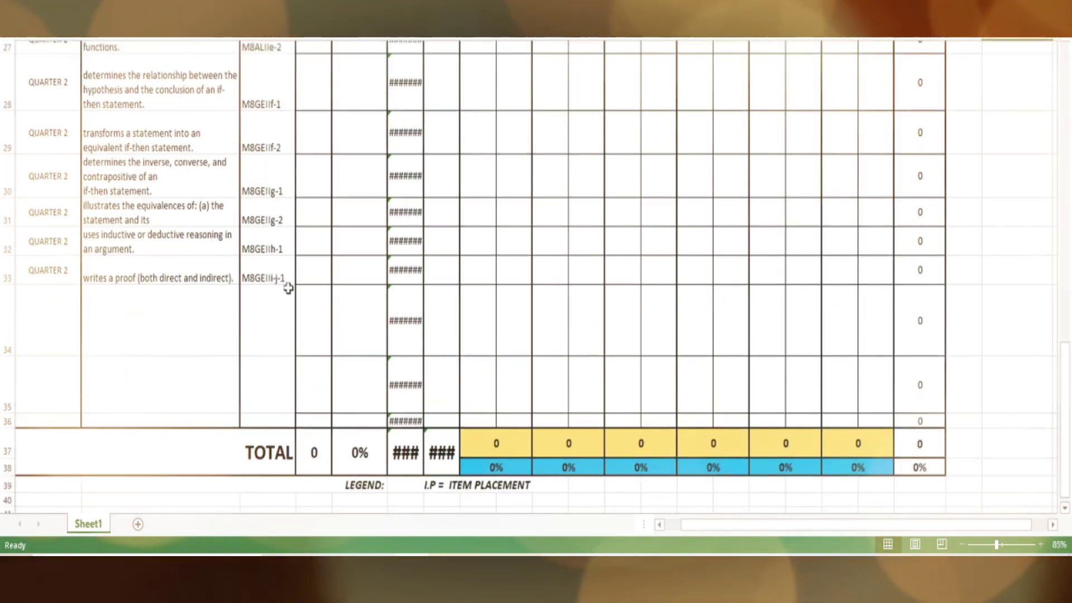
{"action": "scroll", "coordinate": [767, 254], "scroll_direction": "up", "scroll_amount": 5}
{"action": "scroll", "coordinate": [767, 254], "scroll_direction": "up", "scroll_amount": 2}
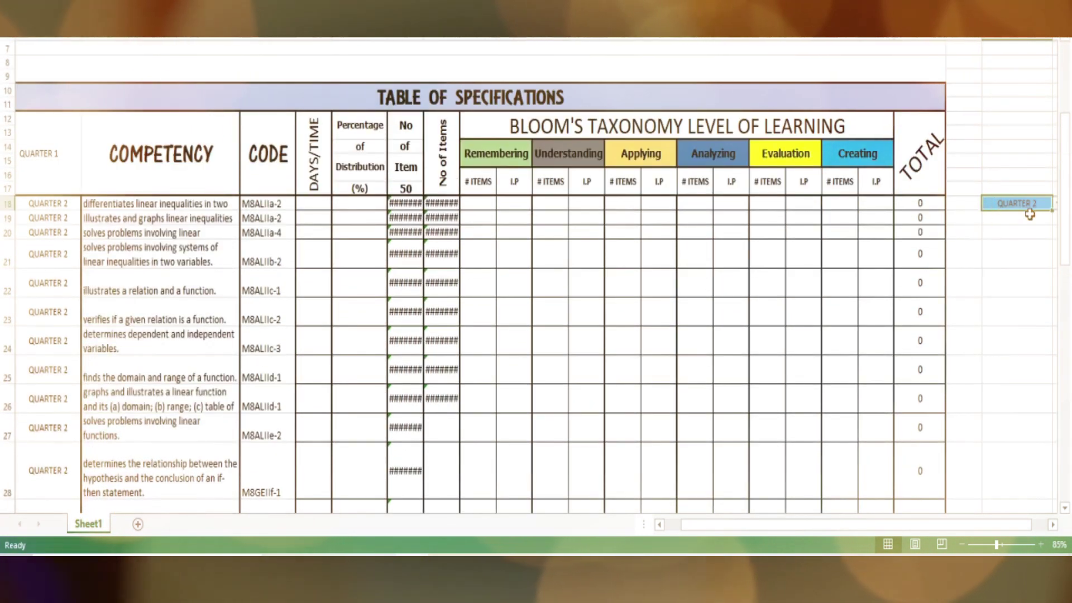
Step: Change the quarter cell to QUARTER 3 to list its eight competencies
{"action": "left_click", "coordinate": [1056, 204]}
{"action": "left_click", "coordinate": [1011, 218]}
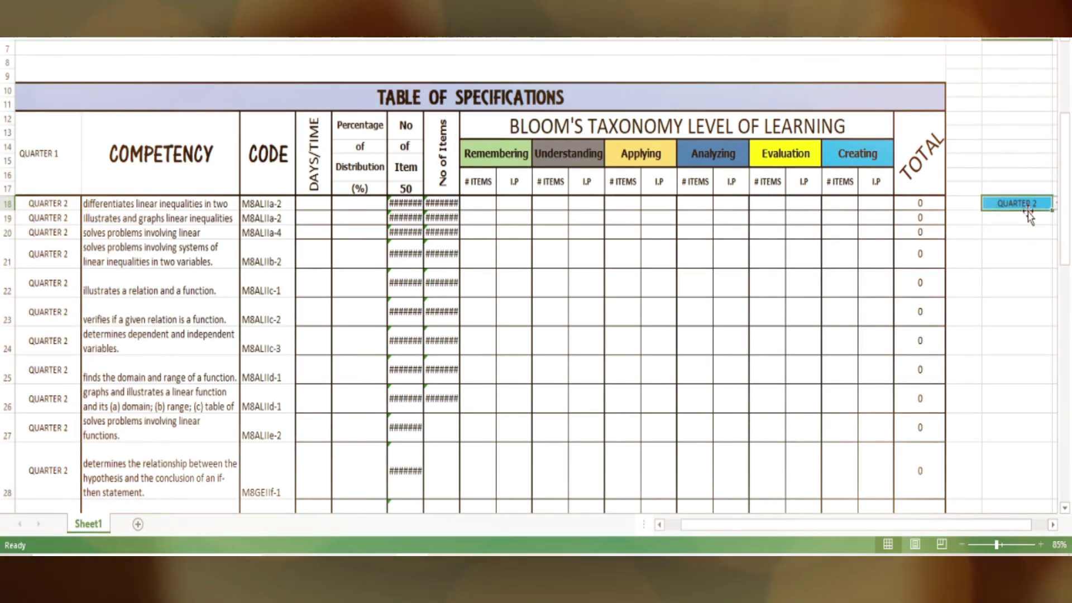
{"action": "left_click", "coordinate": [1056, 205]}
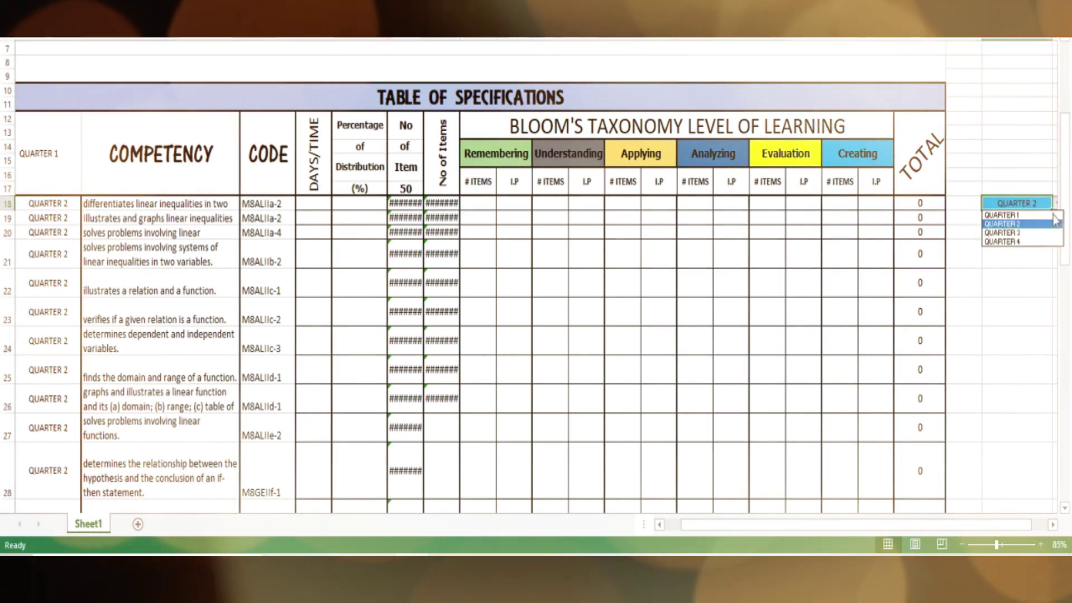
{"action": "left_click", "coordinate": [1005, 232]}
{"action": "scroll", "coordinate": [252, 297], "scroll_direction": "down", "scroll_amount": 1}
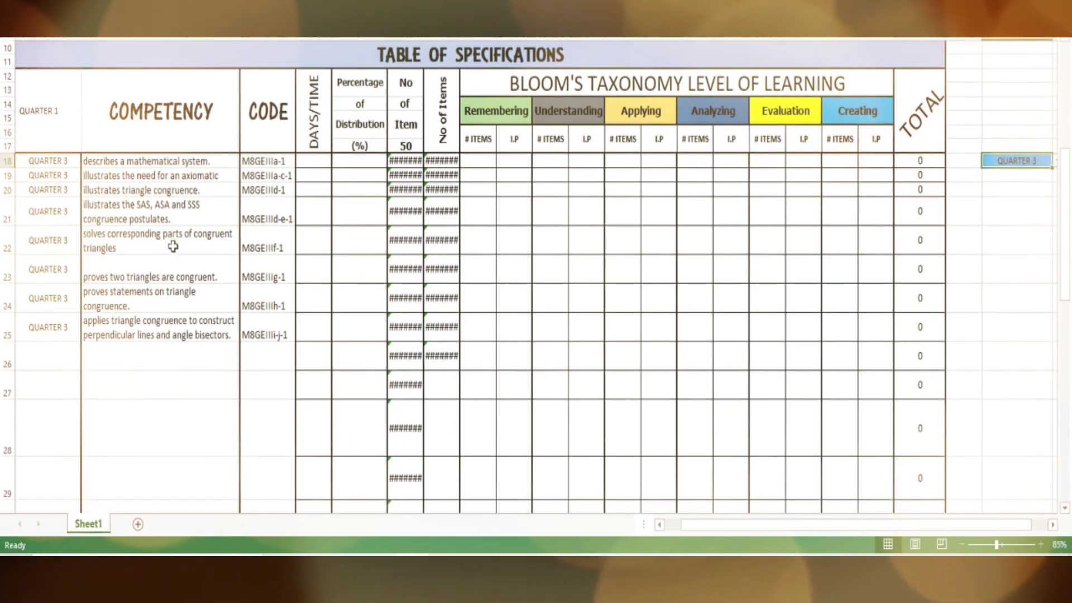
{"action": "left_click", "coordinate": [1057, 161]}
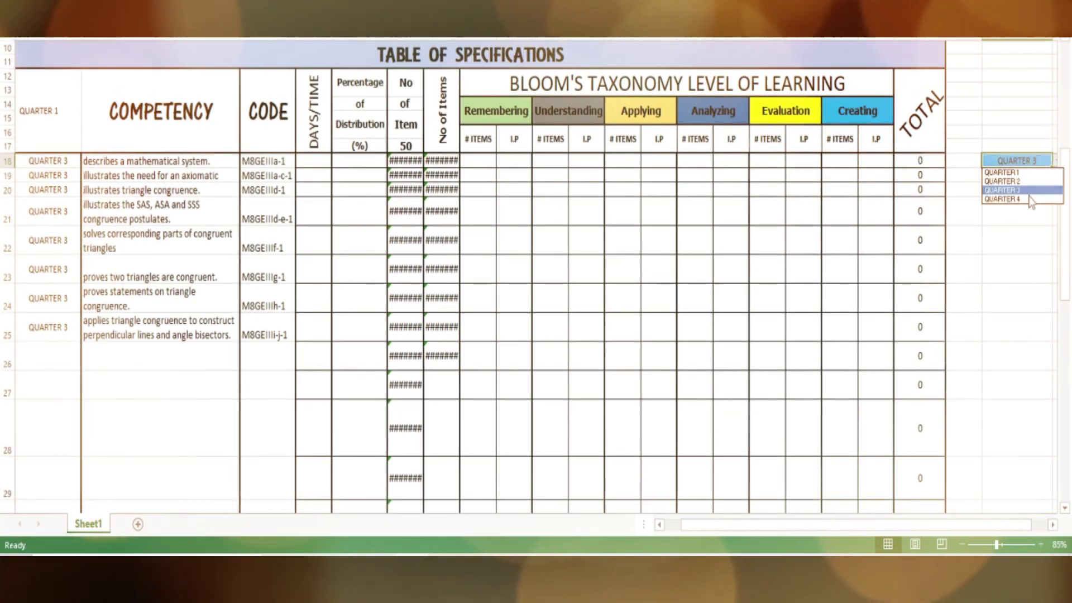
{"action": "left_click", "coordinate": [1010, 195]}
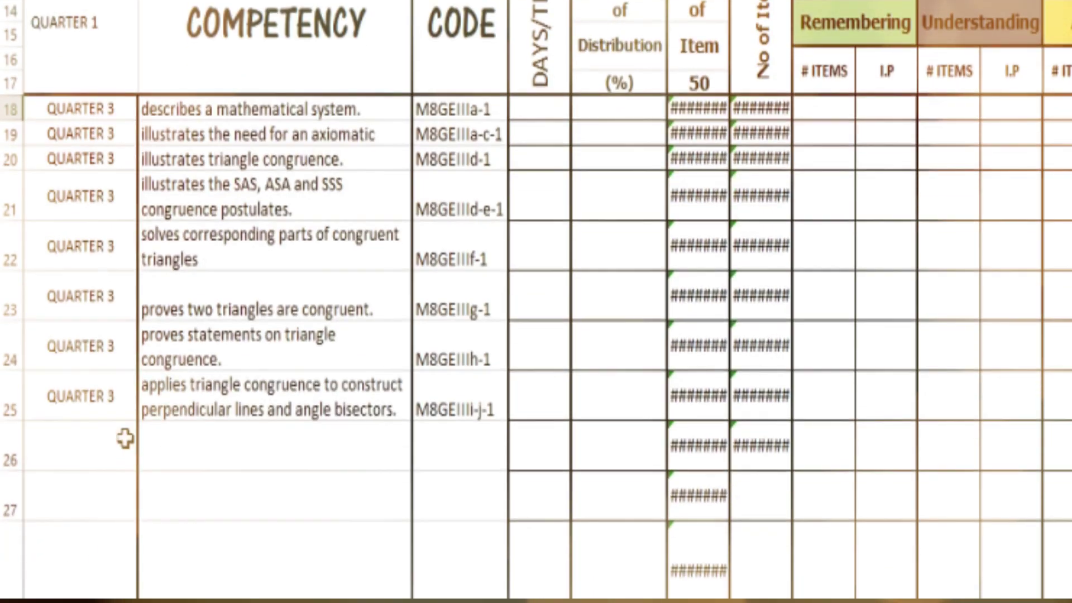
Step: Hide the empty rows 26–36 beneath the eight Quarter 3 competencies
{"action": "left_click_drag", "start_coordinate": [5, 445], "coordinate": [11, 592]}
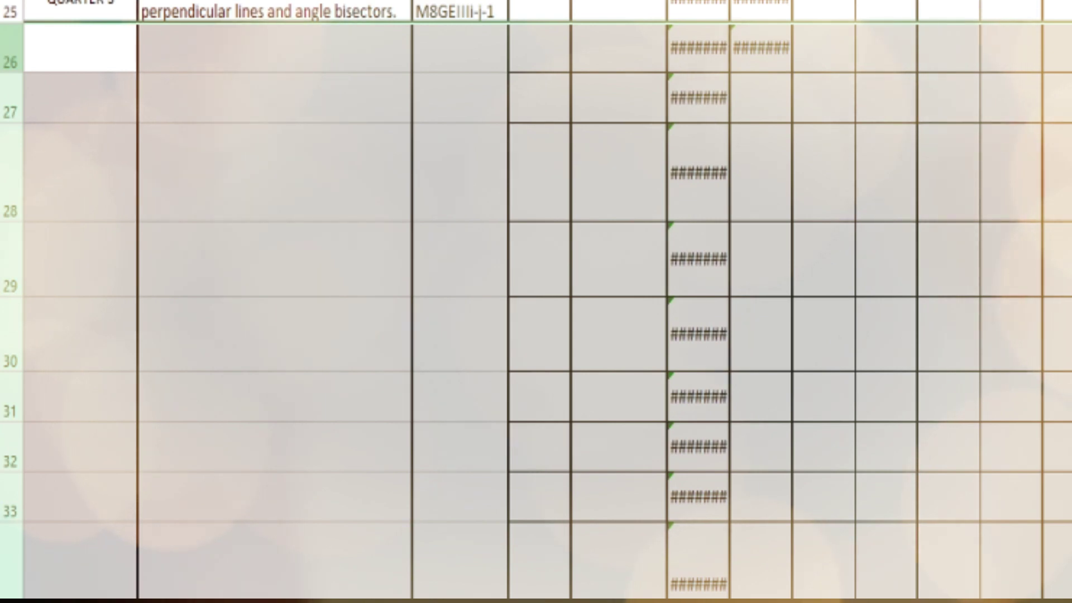
{"action": "right_click", "coordinate": [7, 218]}
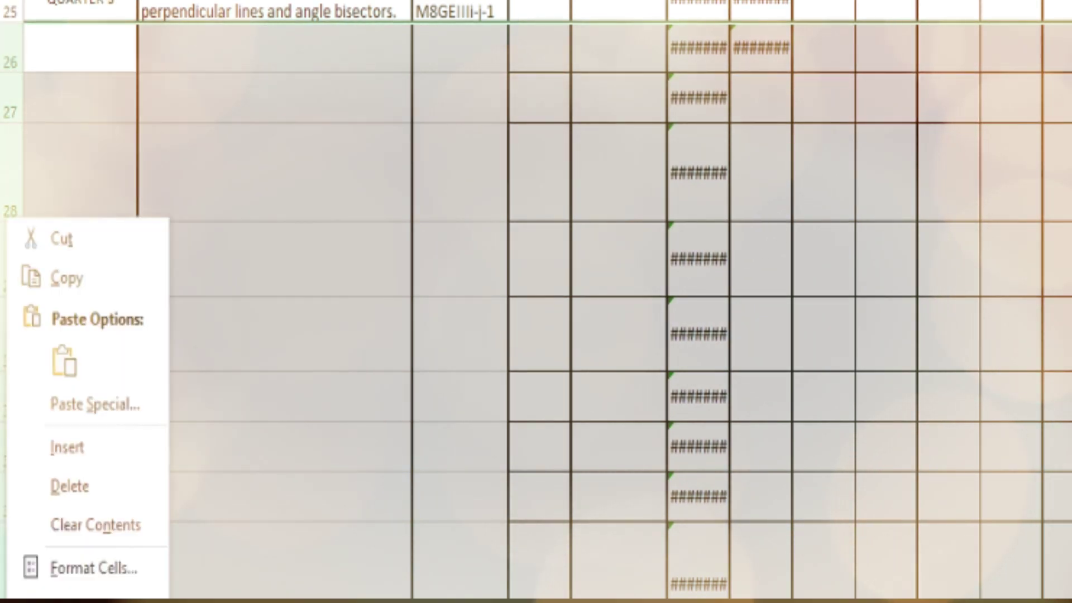
{"action": "key", "text": "h"}
{"action": "scroll", "coordinate": [210, 525], "scroll_direction": "up", "scroll_amount": 3}
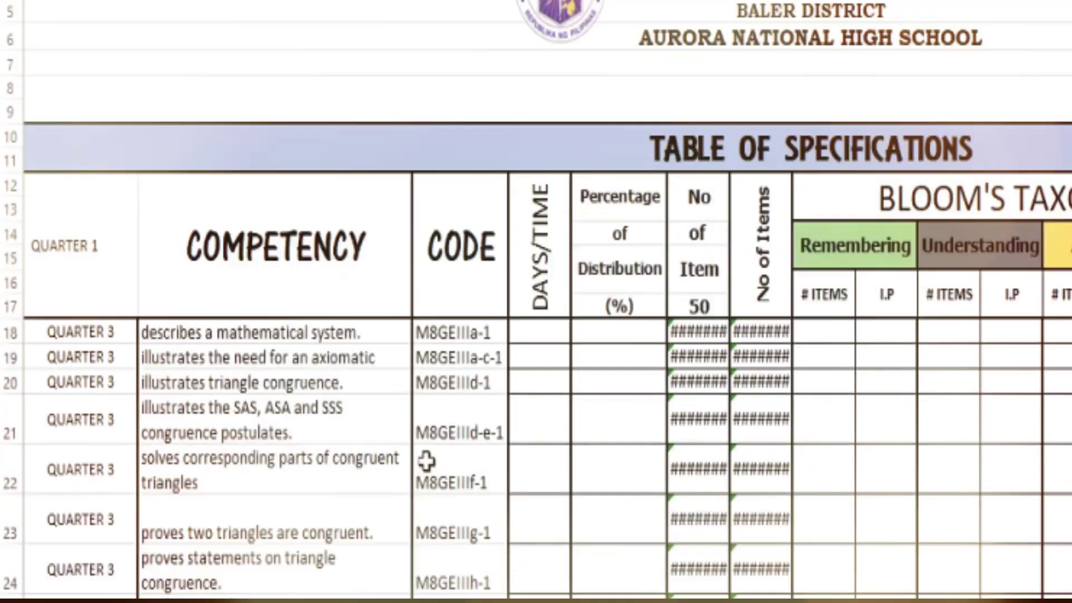
{"action": "scroll", "coordinate": [418, 468], "scroll_direction": "down", "scroll_amount": 2}
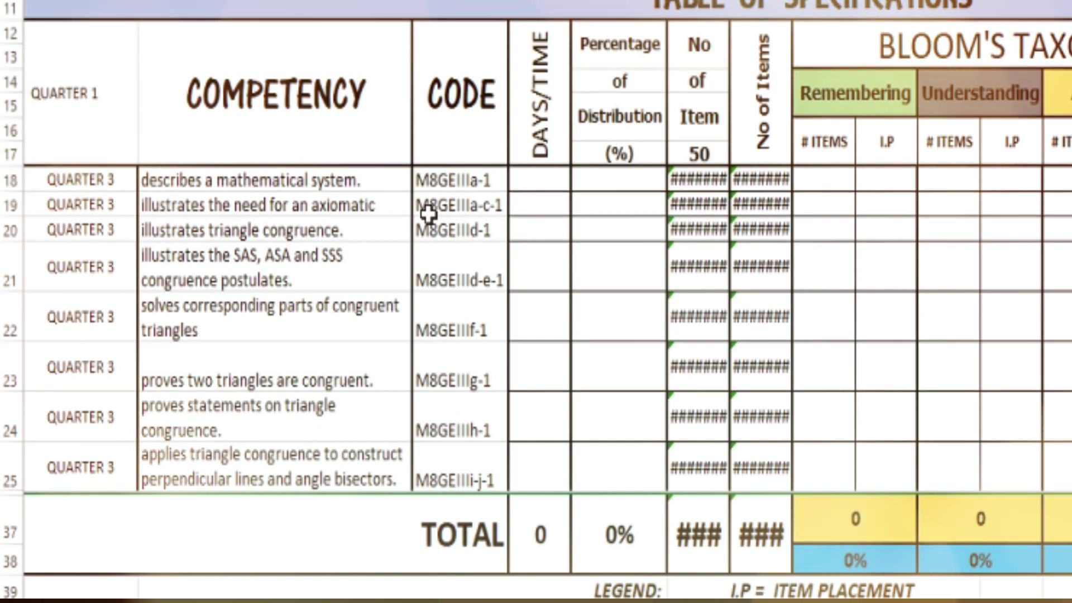
Step: Enter 5 days for the competencies in rows 18–24 and 4 days for row 25
{"action": "left_click", "coordinate": [545, 182]}
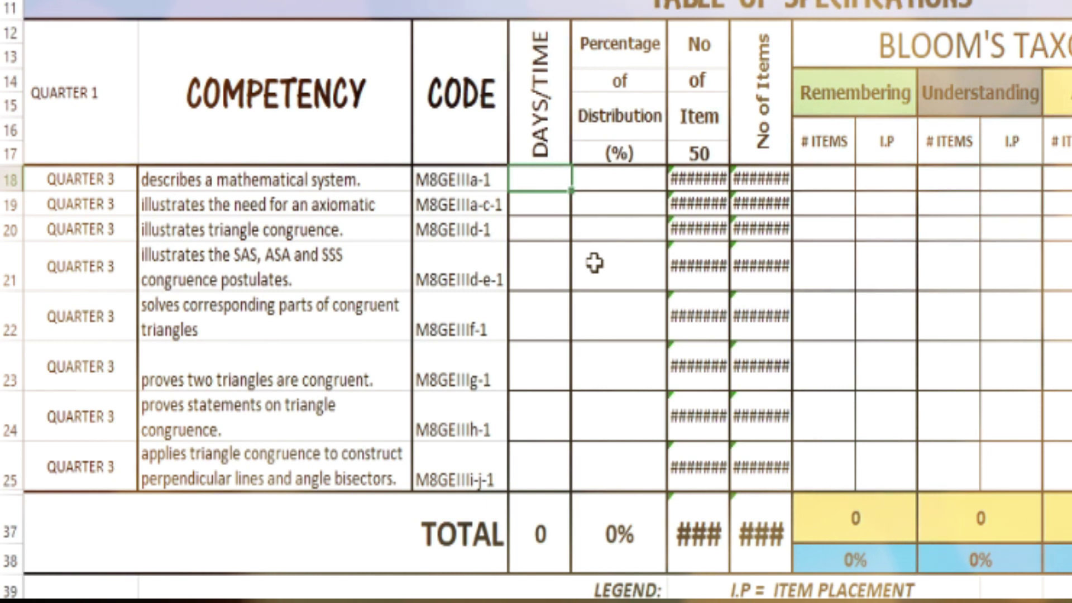
{"action": "type", "text": "5"}
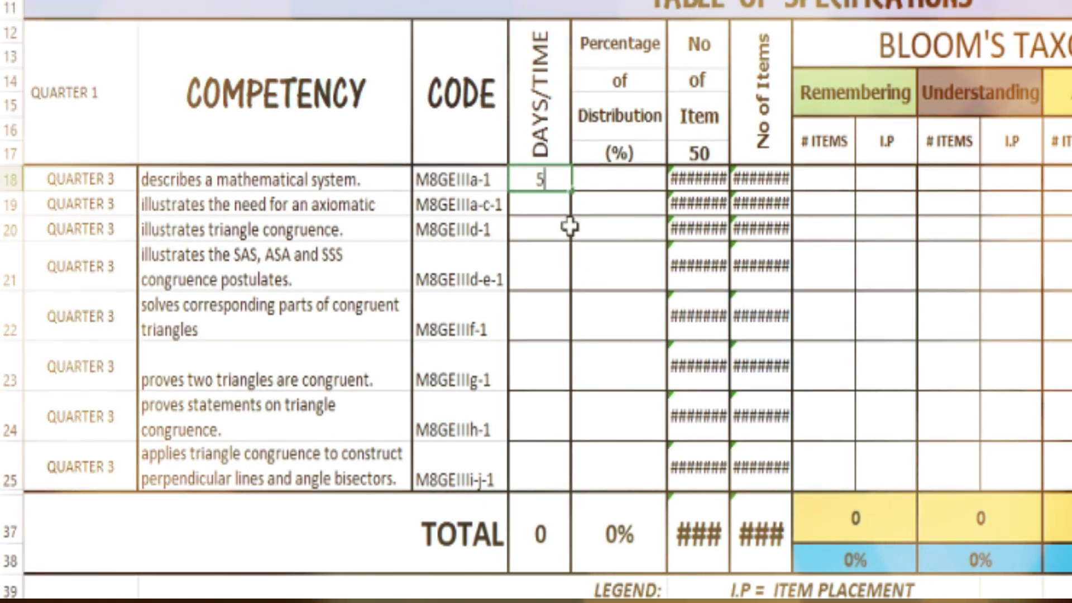
{"action": "left_click", "coordinate": [568, 228]}
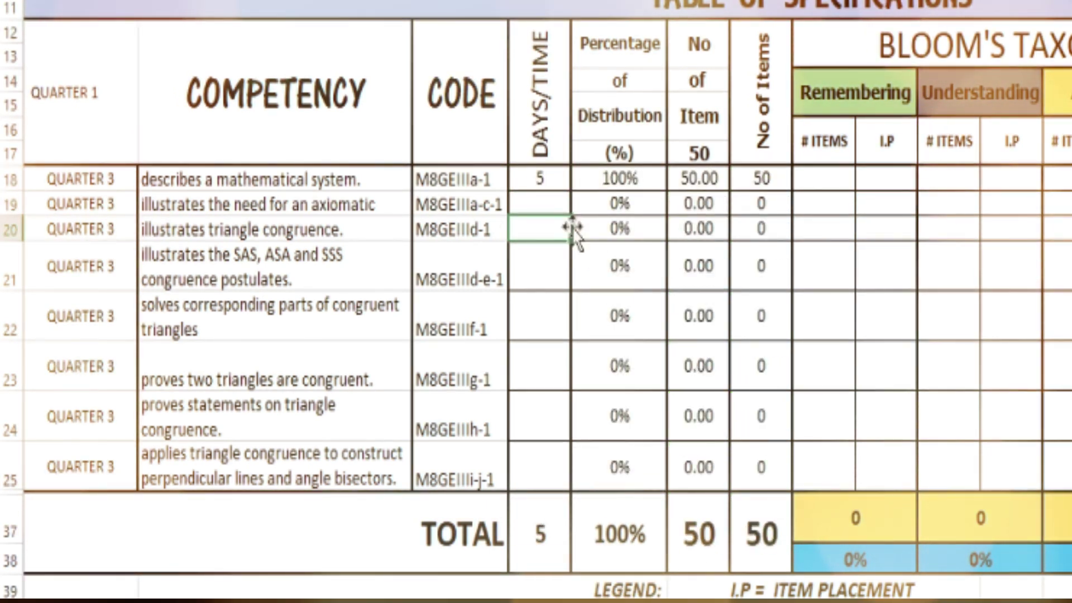
{"action": "key", "text": "Up"}
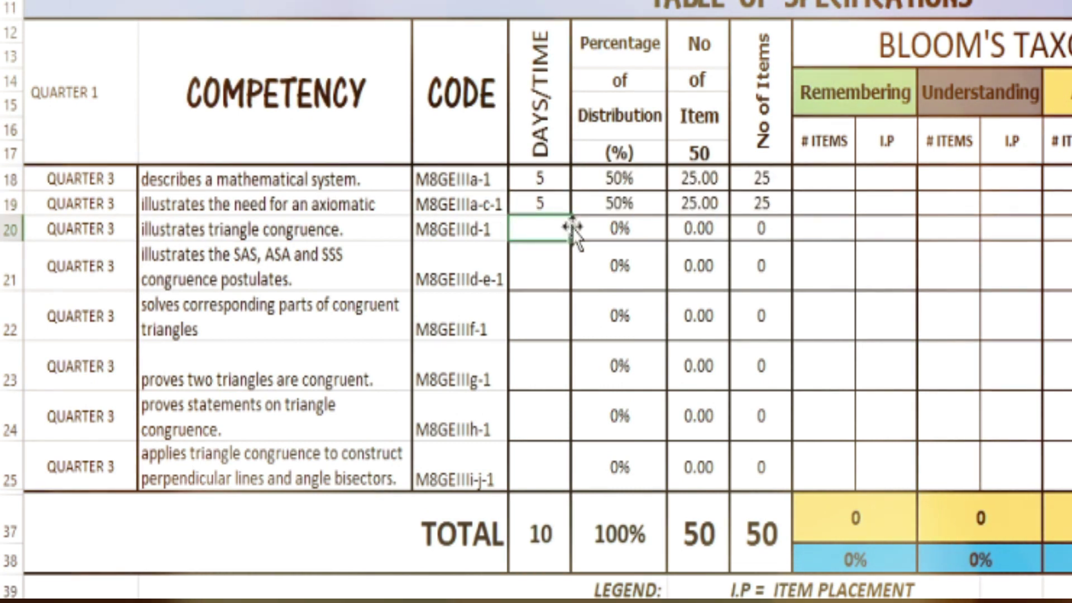
{"action": "type", "text": "5"}
{"action": "key", "text": "Return"}
{"action": "type", "text": "5"}
{"action": "key", "text": "Return"}
{"action": "type", "text": "5"}
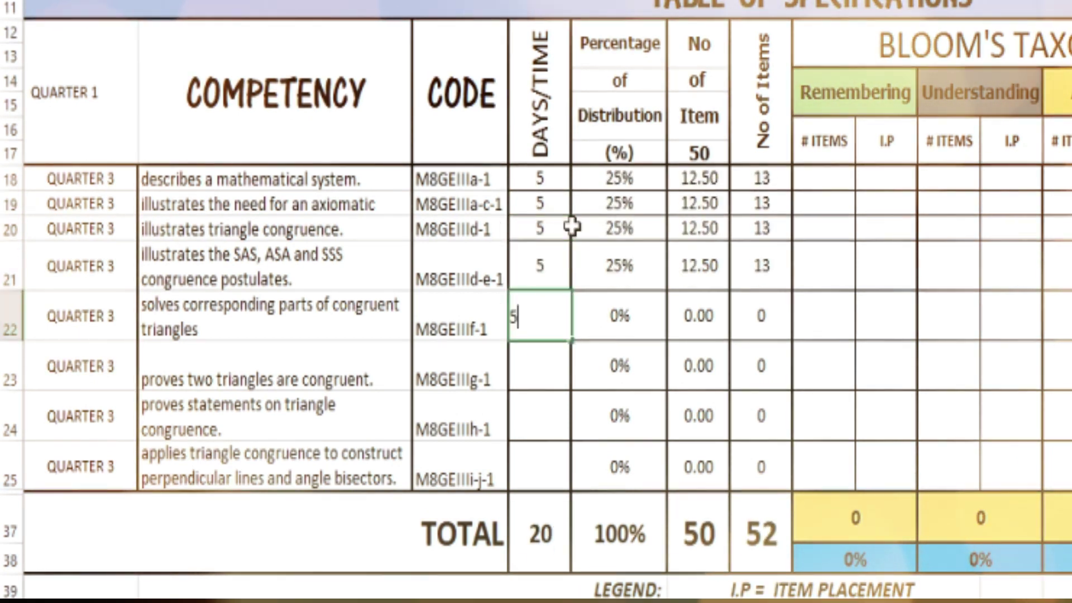
{"action": "key", "text": "Return"}
{"action": "type", "text": "5"}
{"action": "key", "text": "Return"}
{"action": "type", "text": "5"}
{"action": "key", "text": "Return"}
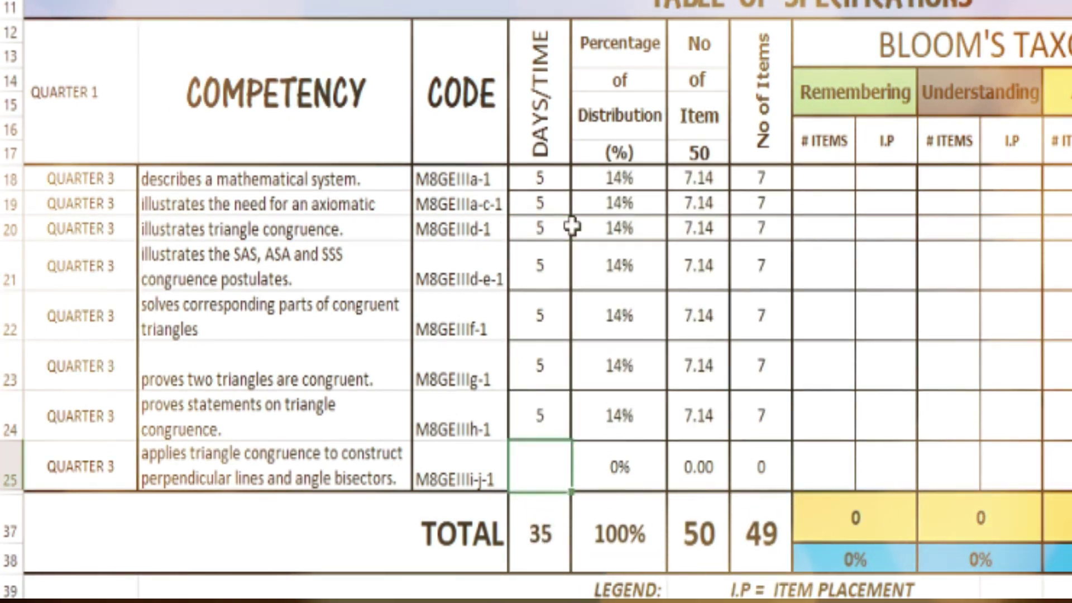
{"action": "type", "text": "4"}
{"action": "key", "text": "Return"}
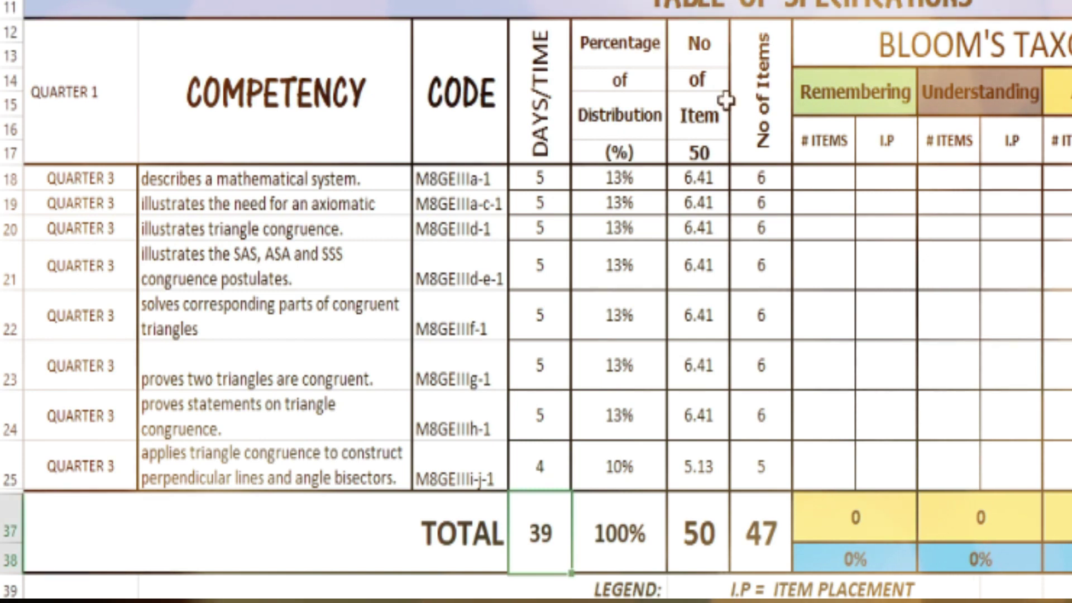
Step: Set the total number of items to 40 and enter 30 as row 18's item count
{"action": "left_click", "coordinate": [700, 150]}
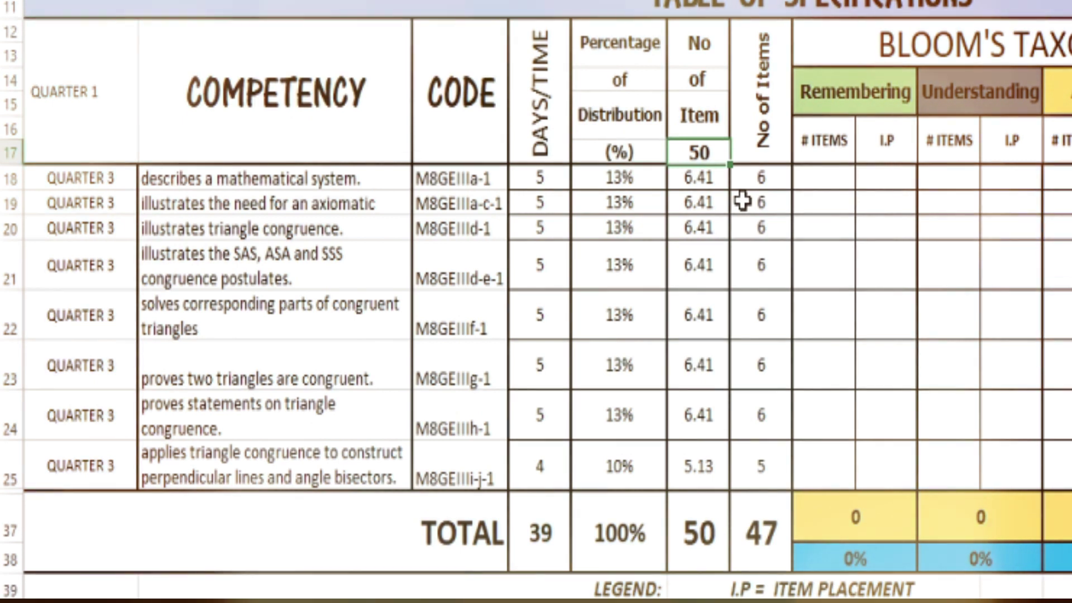
{"action": "type", "text": "40"}
{"action": "key", "text": "Return"}
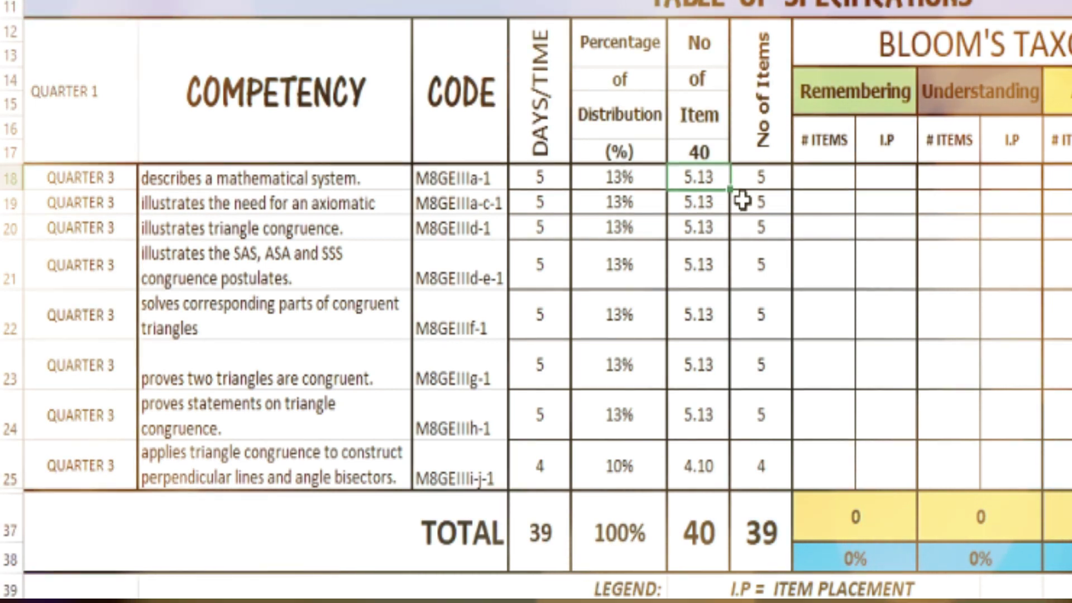
{"action": "type", "text": "30"}
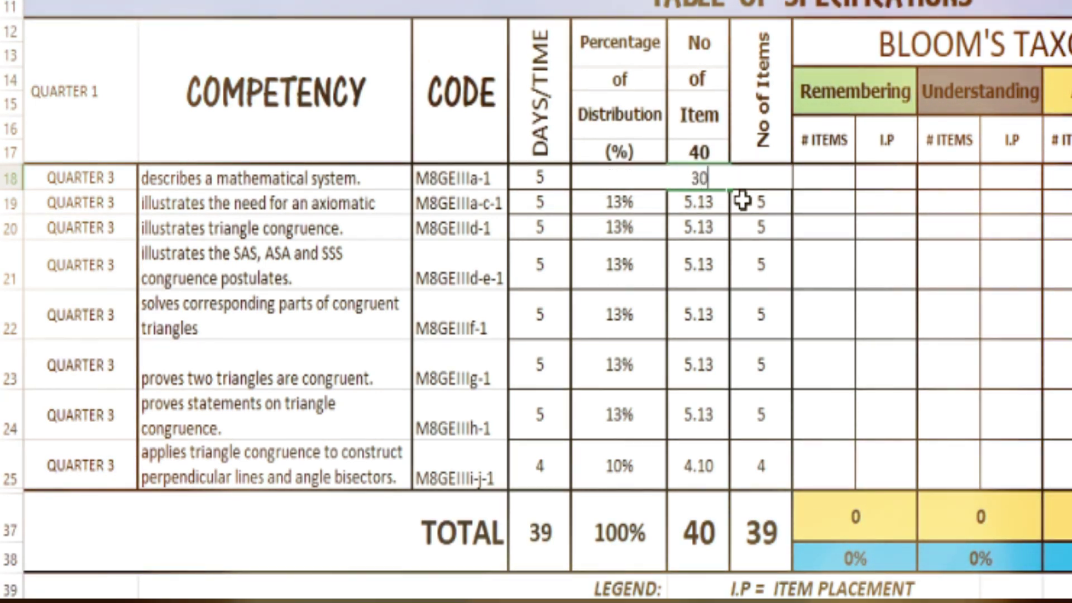
{"action": "key", "text": "Return"}
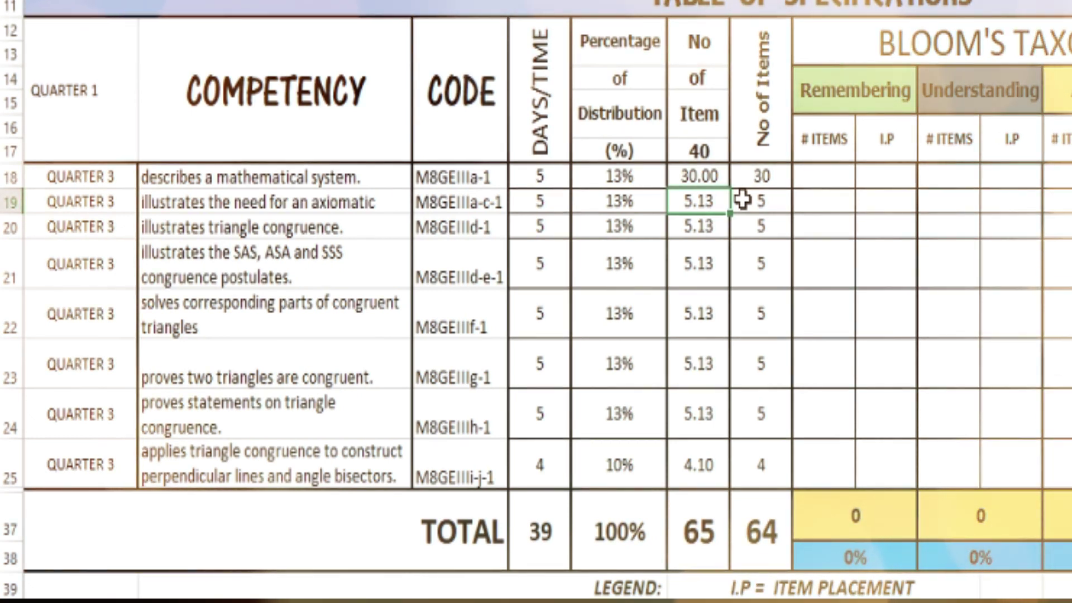
{"action": "key", "text": "Up"}
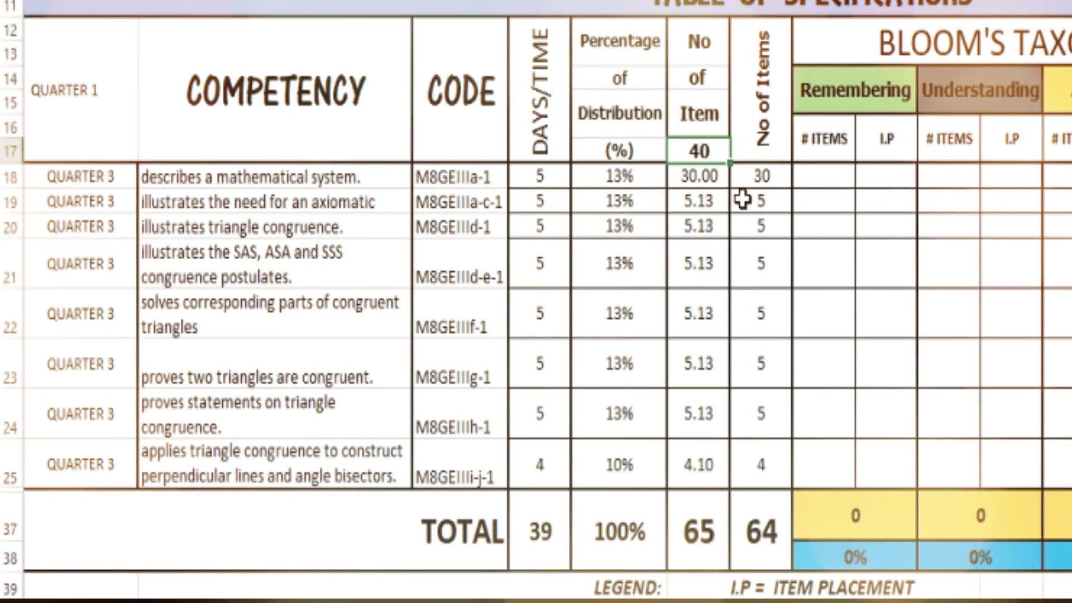
{"action": "key", "text": "Return"}
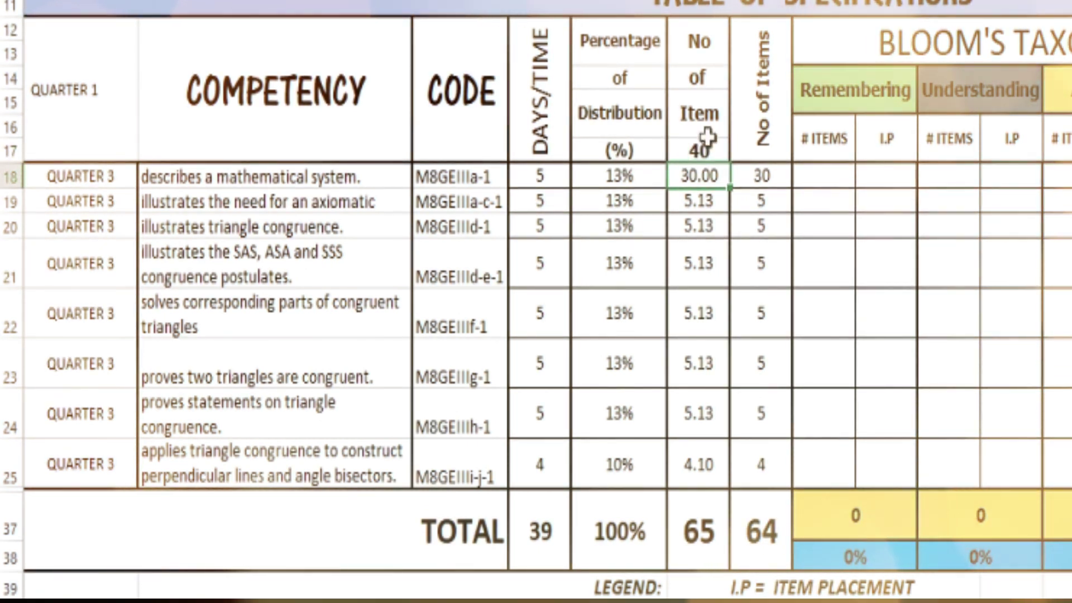
Step: Change the total number of items in F17 to 30
{"action": "type", "text": "30"}
{"action": "key", "text": "Return"}
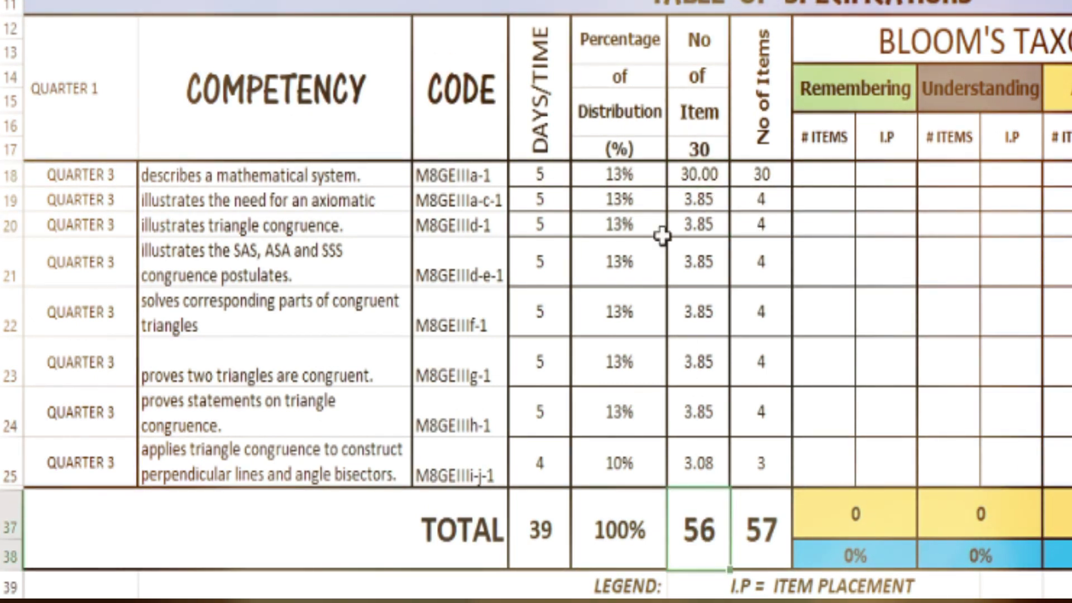
Step: Copy row 19's item-count formula up into row 18, restoring 3.85 items
{"action": "left_click", "coordinate": [761, 175]}
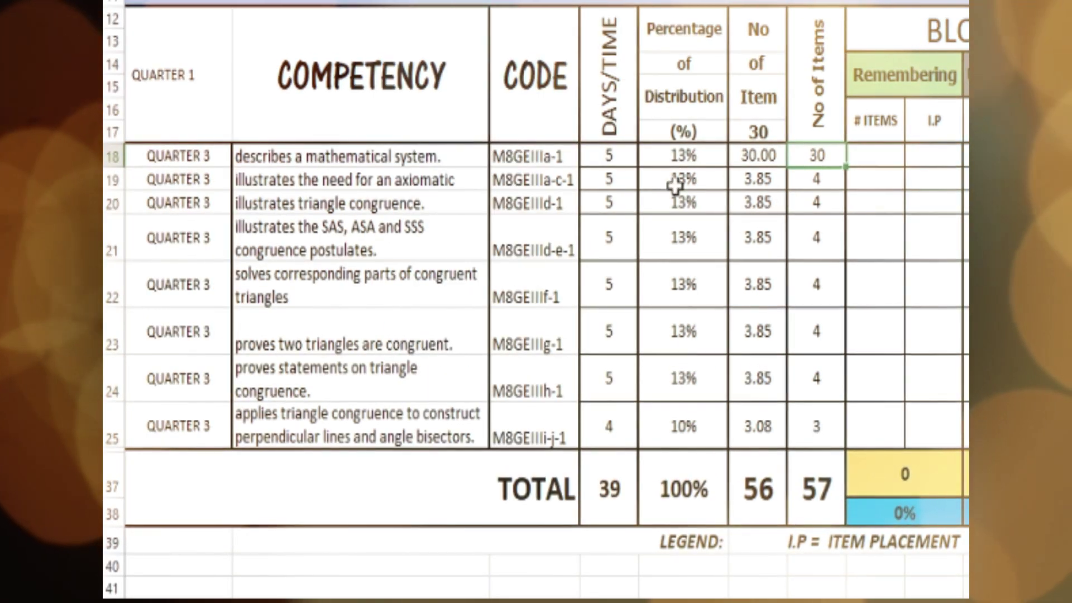
{"action": "left_click", "coordinate": [763, 158]}
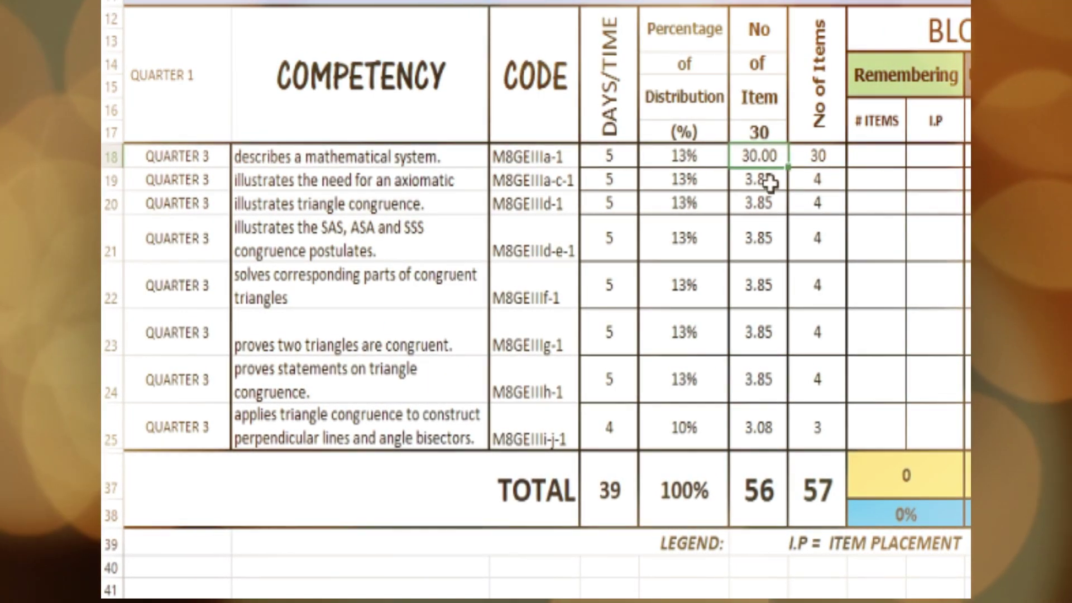
{"action": "left_click", "coordinate": [770, 182]}
{"action": "left_click_drag", "start_coordinate": [788, 190], "coordinate": [788, 162]}
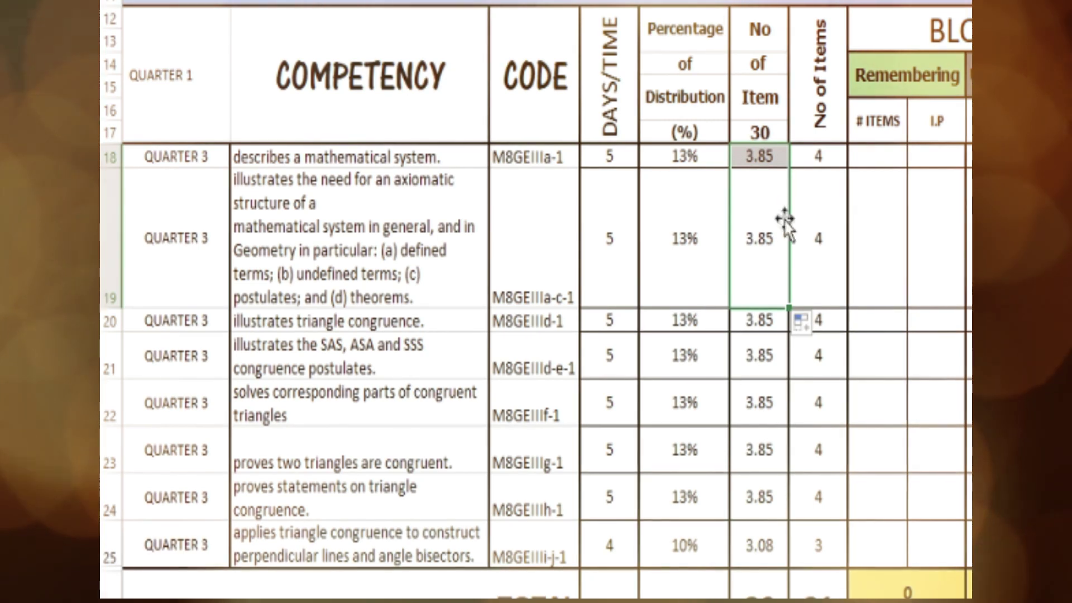
{"action": "left_click", "coordinate": [821, 268]}
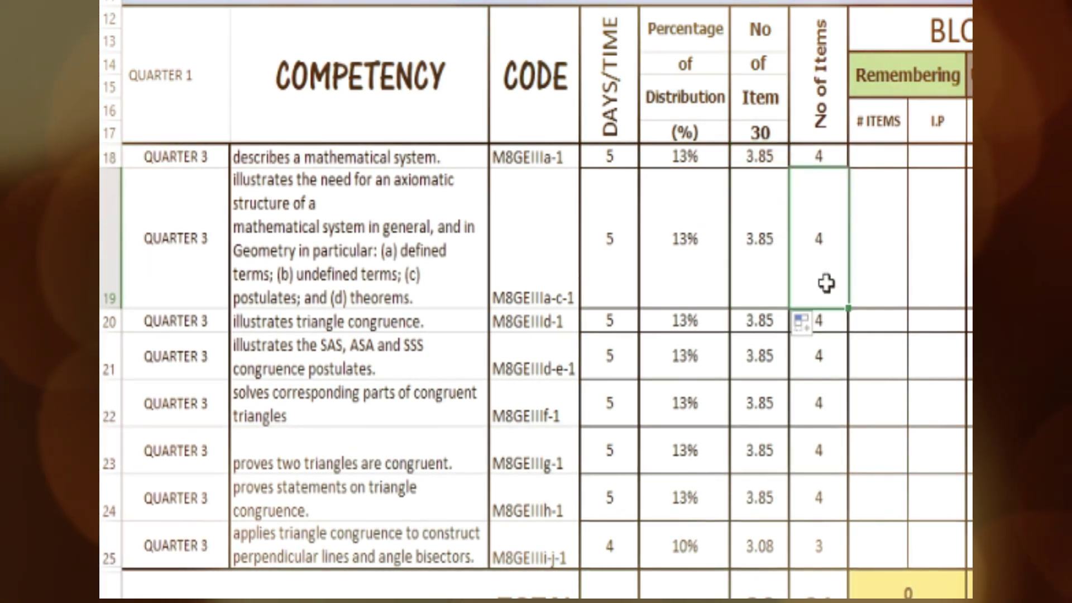
{"action": "left_click", "coordinate": [755, 221]}
{"action": "scroll", "coordinate": [756, 220], "scroll_direction": "down", "scroll_amount": 1}
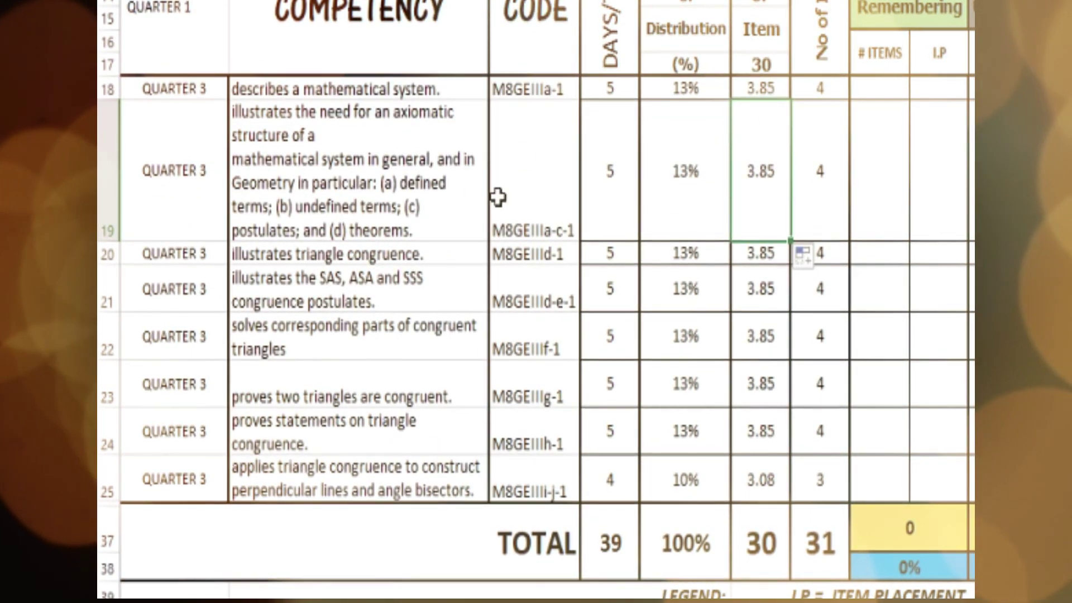
Step: Centre the competency codes in rows 19–25
{"action": "left_click", "coordinate": [372, 170]}
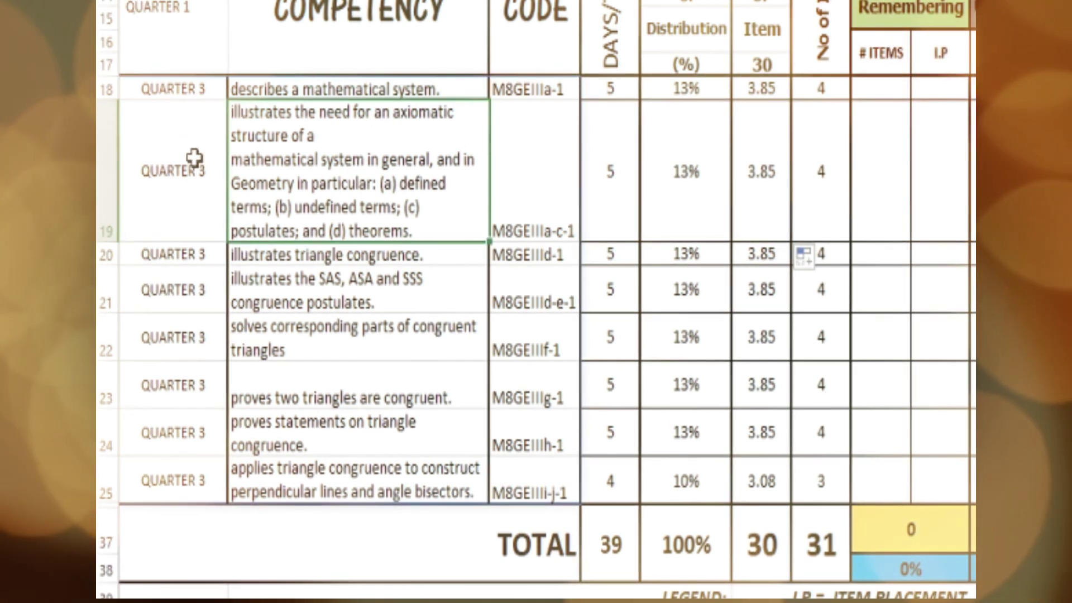
{"action": "left_click_drag", "start_coordinate": [498, 201], "coordinate": [512, 486]}
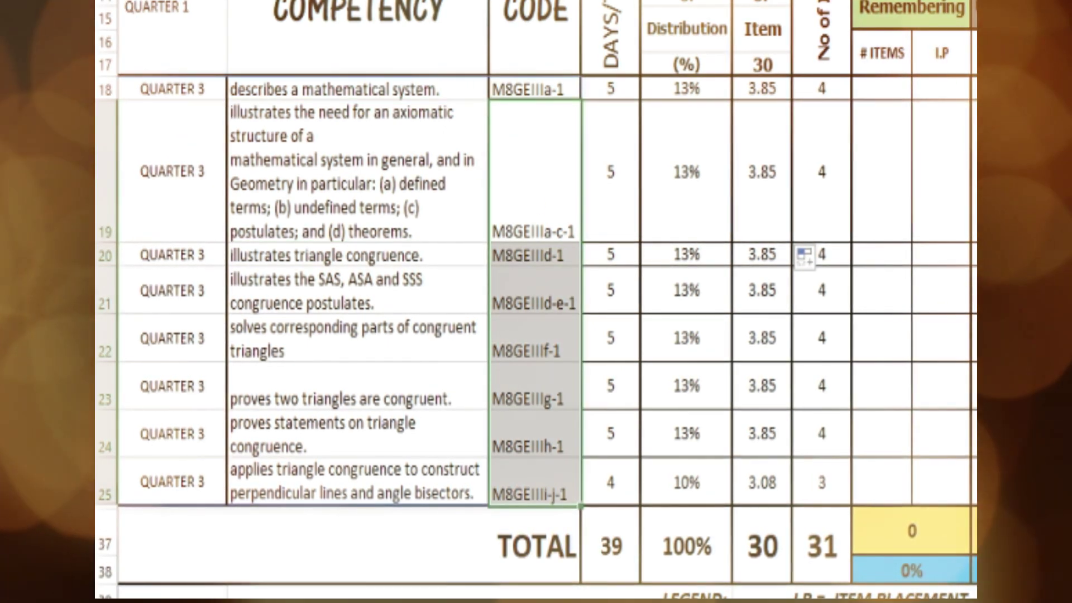
{"action": "left_click", "coordinate": [704, 351]}
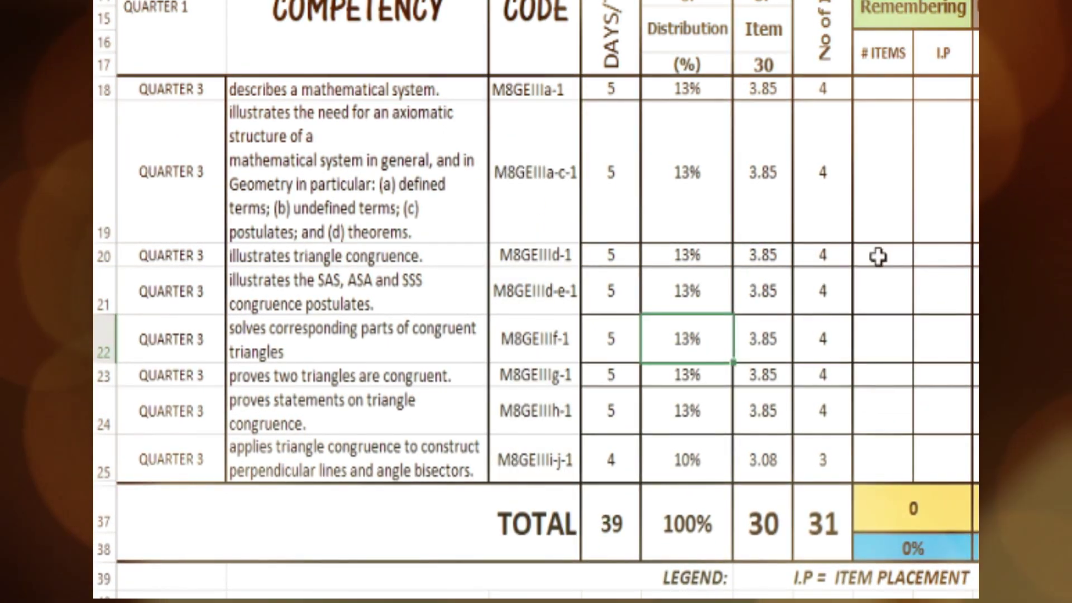
{"action": "left_click", "coordinate": [878, 256]}
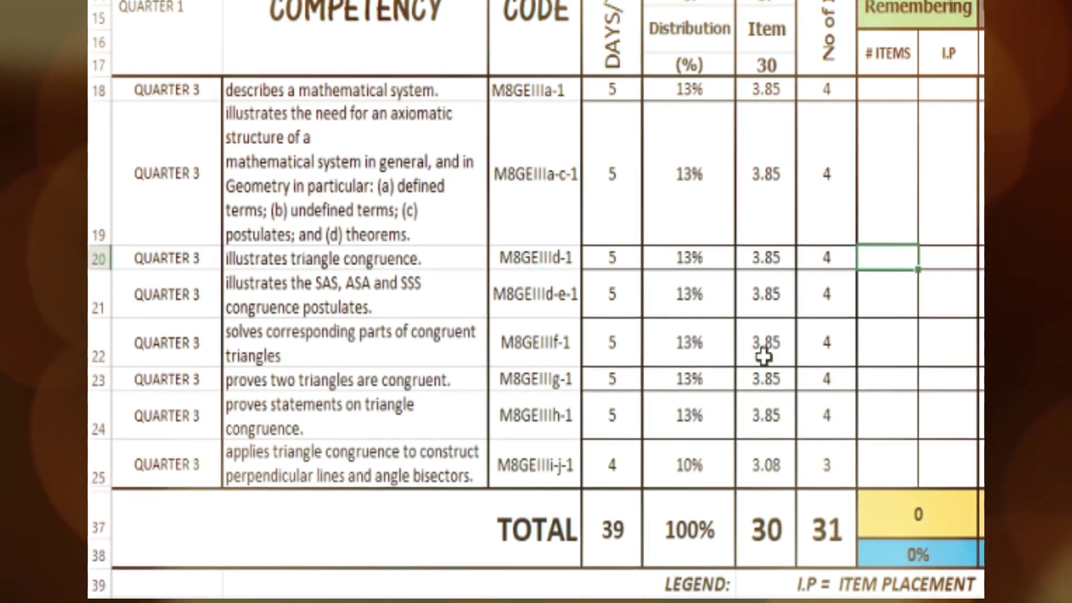
{"action": "left_click", "coordinate": [768, 208]}
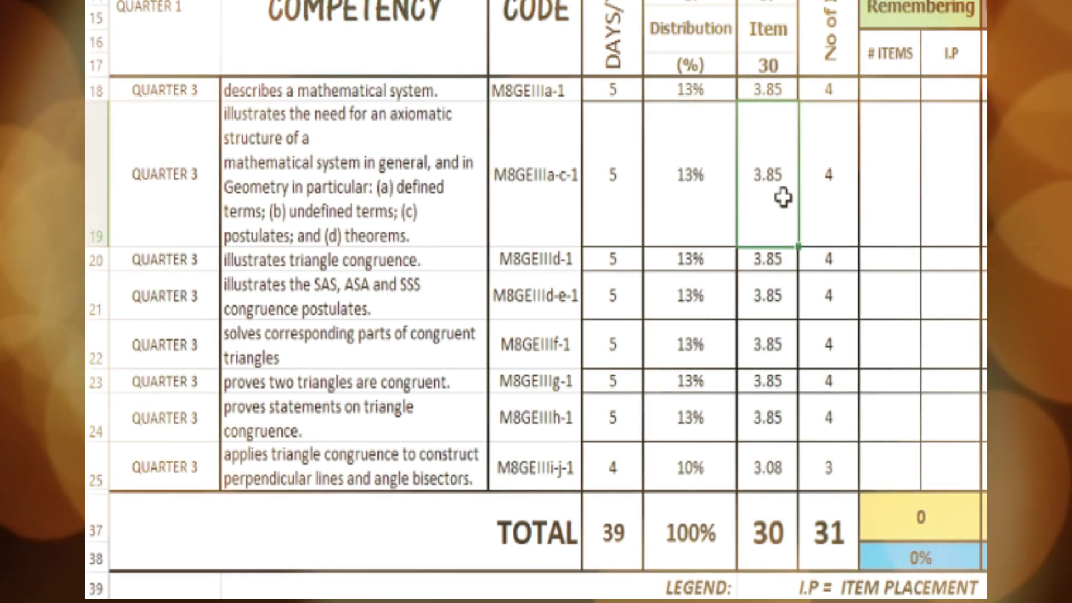
{"action": "left_click", "coordinate": [836, 198]}
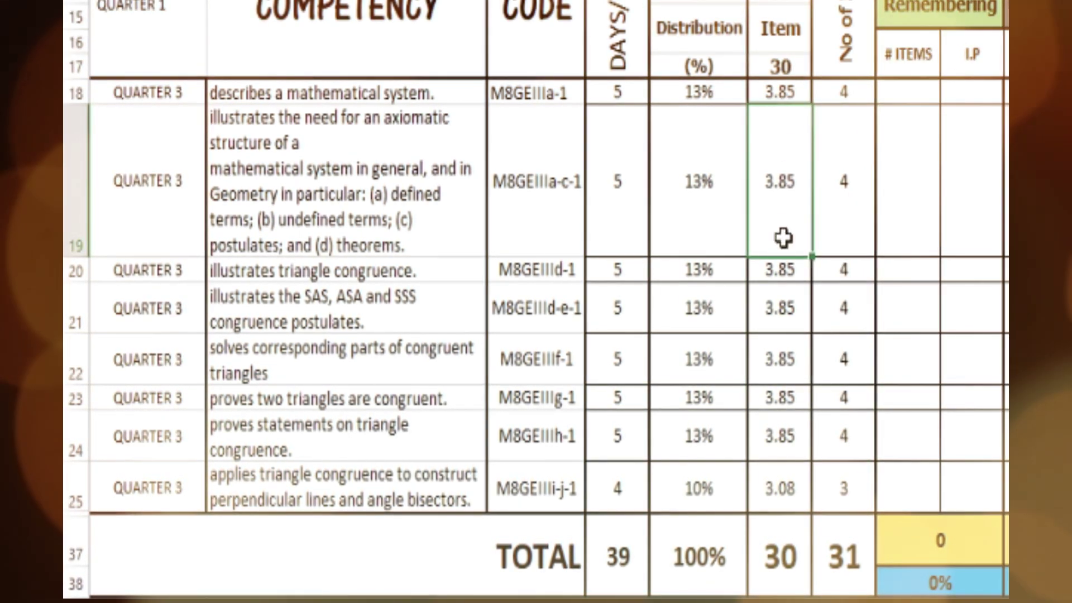
{"action": "left_click", "coordinate": [799, 311]}
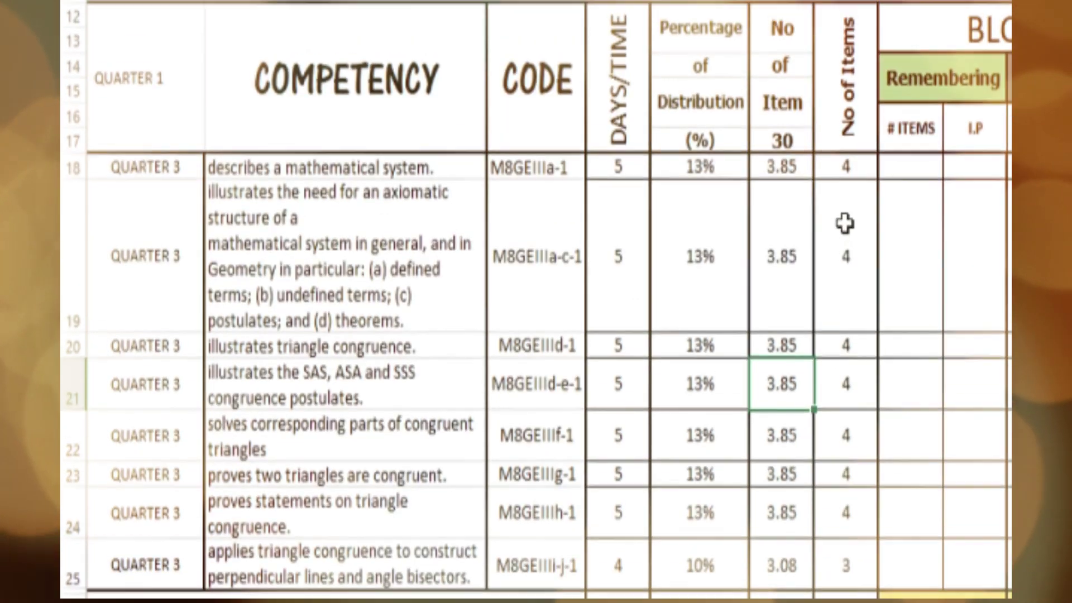
{"action": "scroll", "coordinate": [843, 227], "scroll_direction": "up", "scroll_amount": 1}
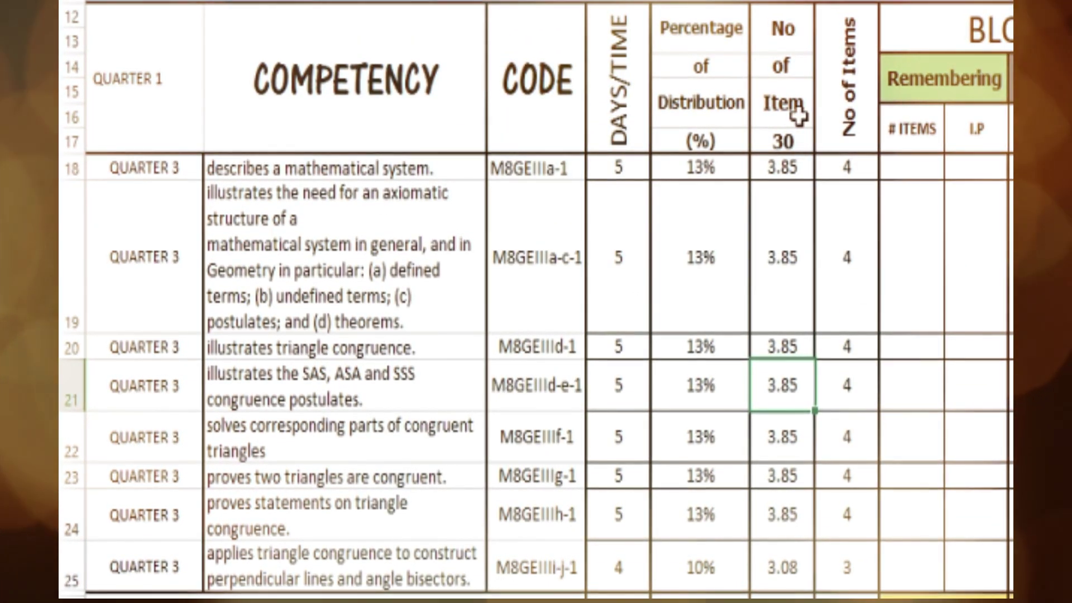
{"action": "left_click", "coordinate": [851, 134]}
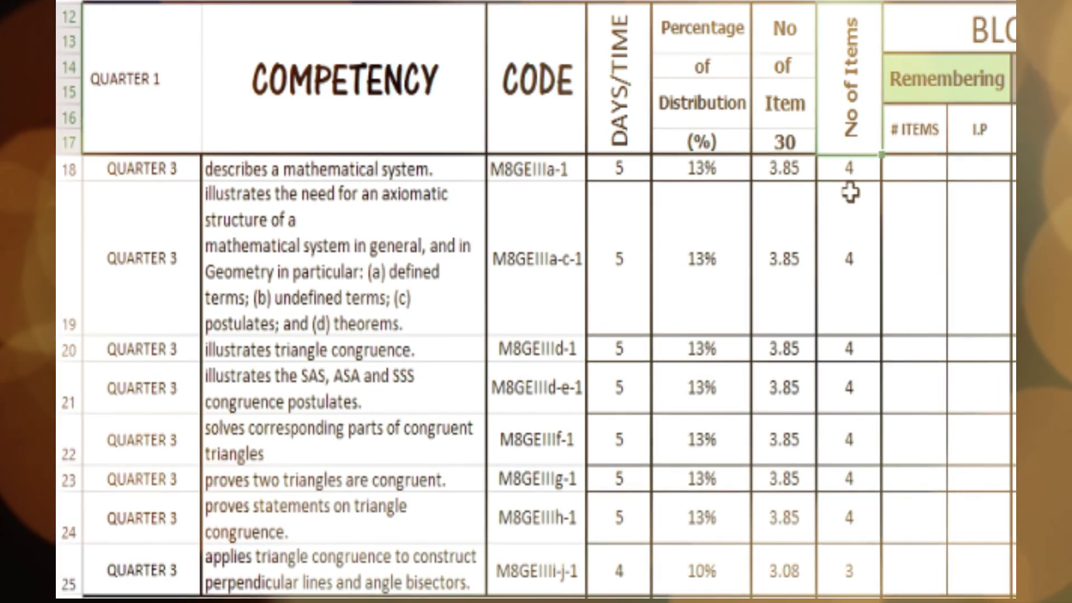
{"action": "left_click", "coordinate": [855, 263]}
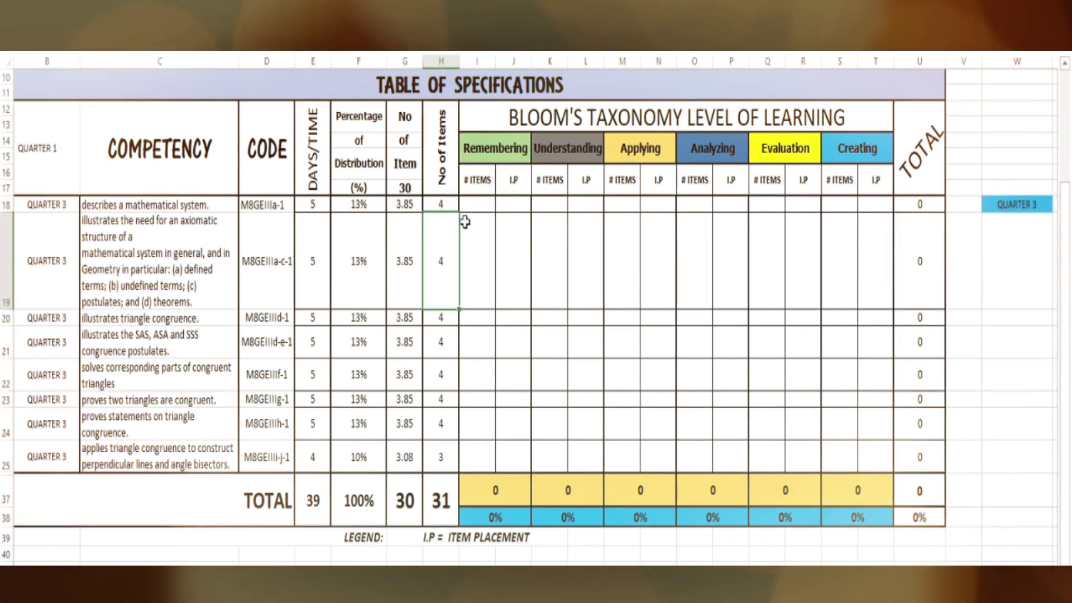
Step: Enter 4 items in I19, K20, M21, O22, Q23 and S24, one Bloom's level per row
{"action": "left_click", "coordinate": [478, 242]}
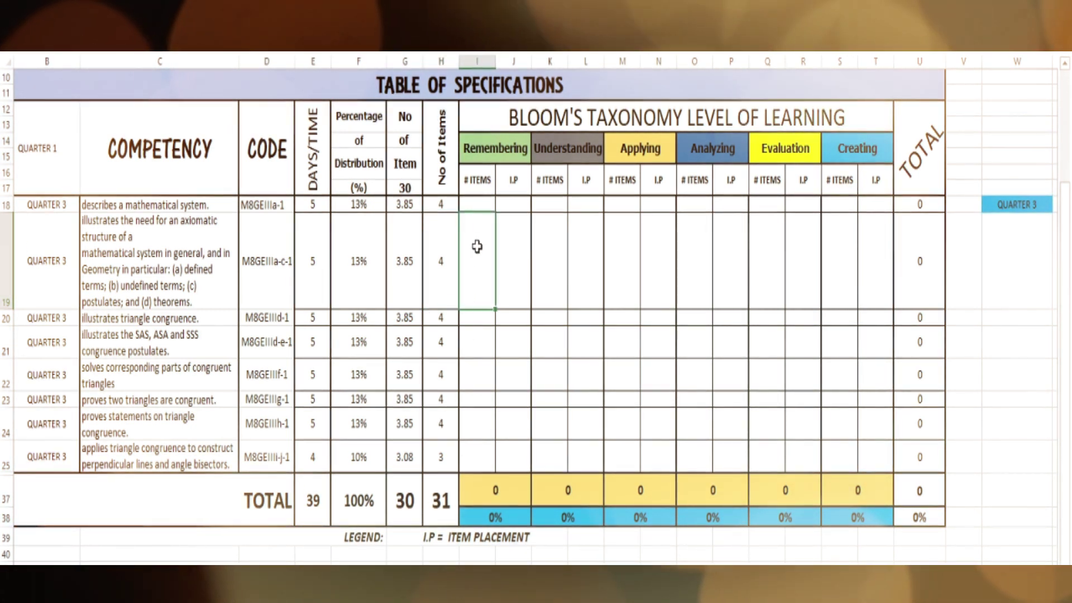
{"action": "type", "text": "4"}
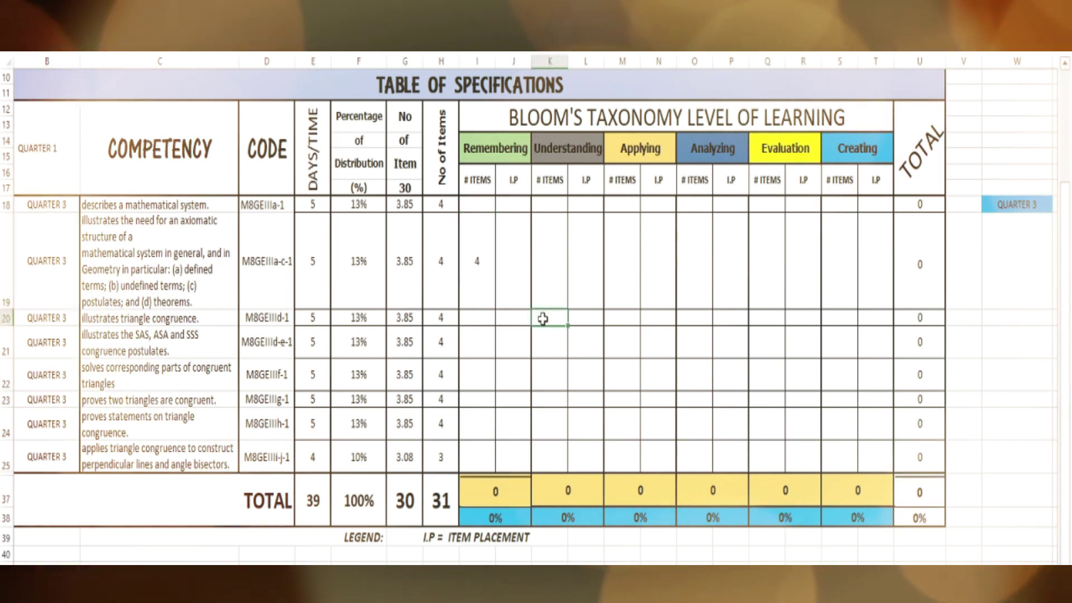
{"action": "left_click", "coordinate": [542, 316]}
{"action": "type", "text": "4"}
{"action": "left_click", "coordinate": [620, 351]}
{"action": "type", "text": "4"}
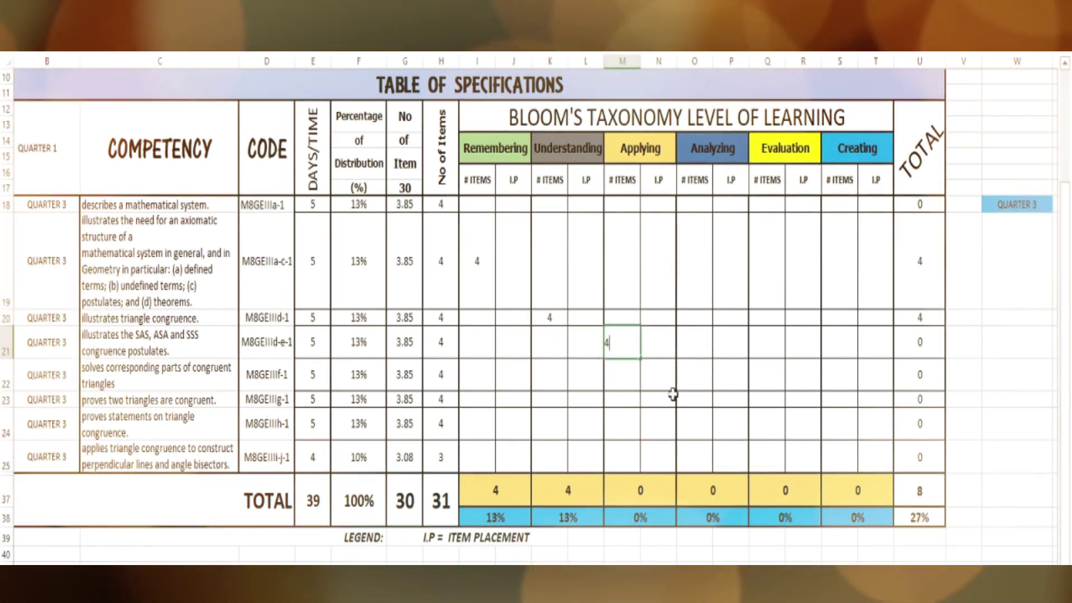
{"action": "left_click", "coordinate": [694, 380]}
{"action": "type", "text": "4"}
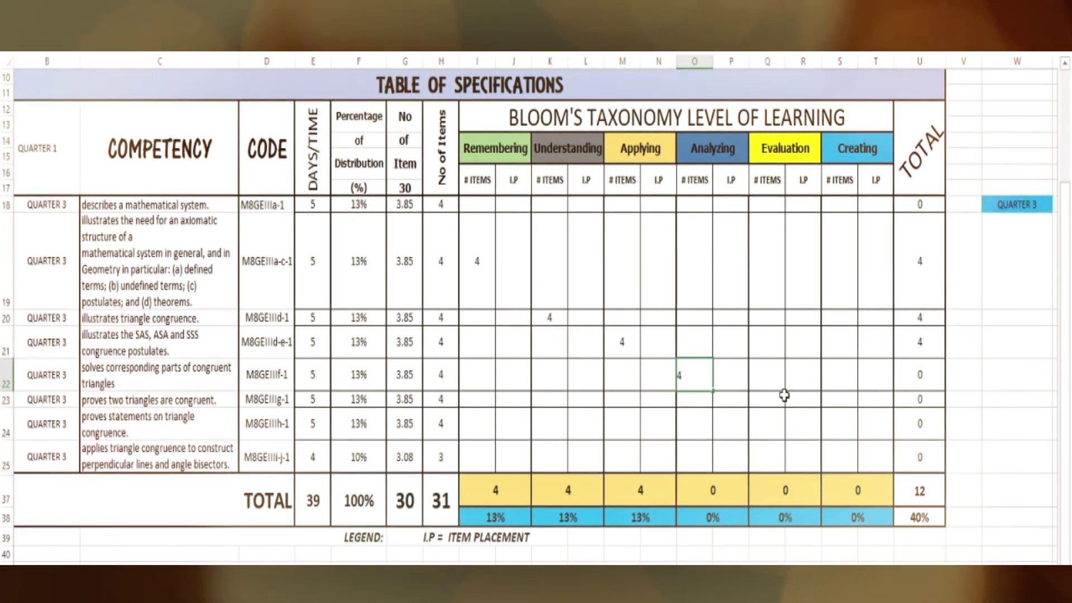
{"action": "left_click", "coordinate": [782, 398]}
{"action": "type", "text": "4"}
{"action": "left_click", "coordinate": [838, 422]}
{"action": "type", "text": "4"}
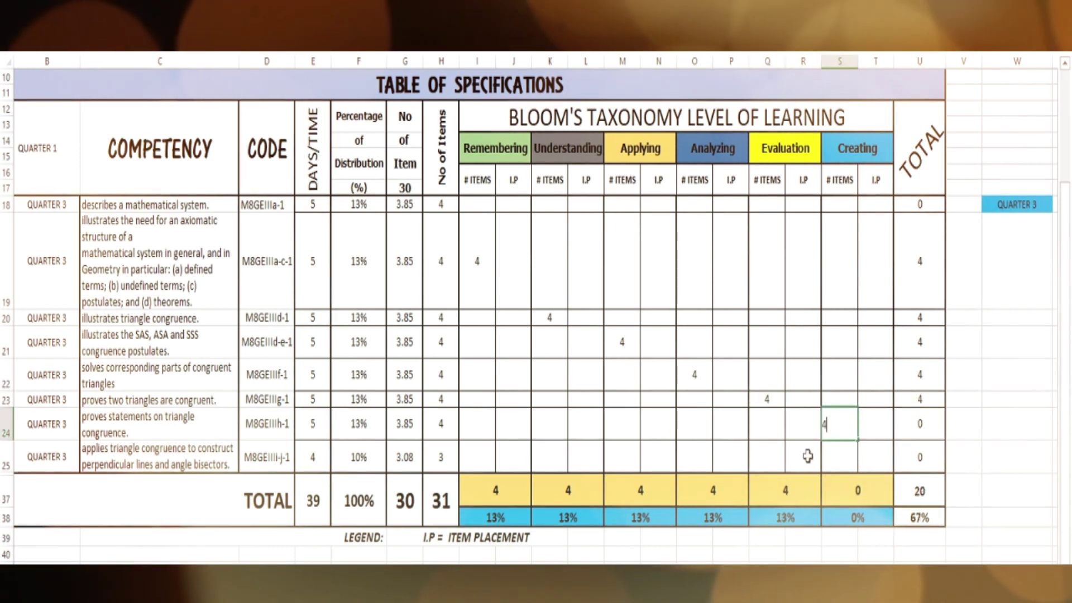
Step: Give row 25 1 Remembering item and 2 Understanding items
{"action": "left_click", "coordinate": [487, 457]}
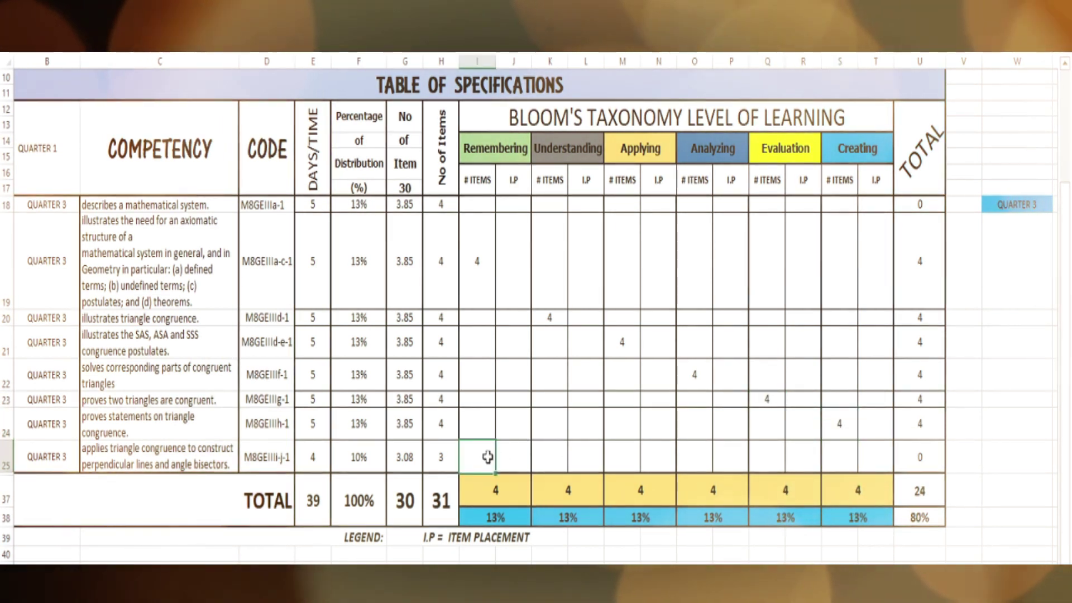
{"action": "type", "text": "1"}
{"action": "left_click", "coordinate": [549, 460]}
{"action": "type", "text": "2"}
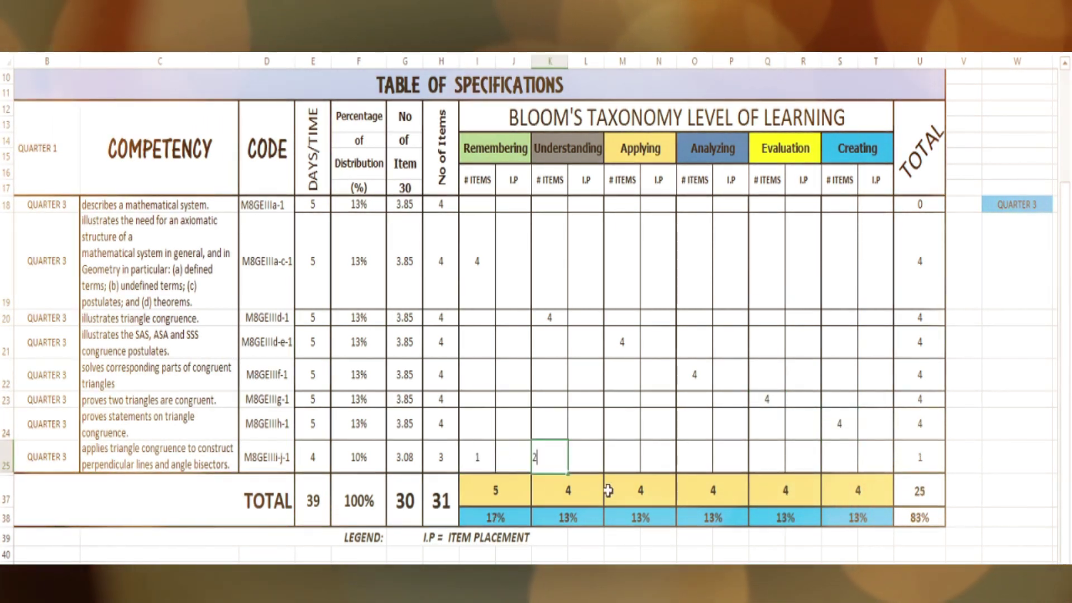
{"action": "left_click", "coordinate": [662, 453]}
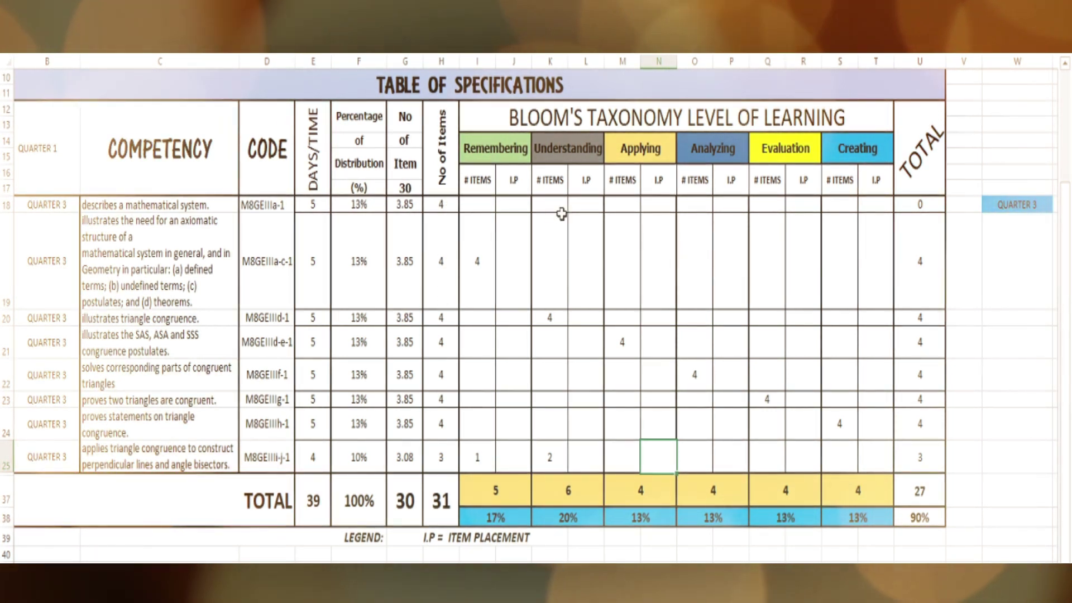
Step: Enter 2 Applying and 2 Analyzing items for row 18, then compare the H18:H25 counts
{"action": "left_click", "coordinate": [628, 205]}
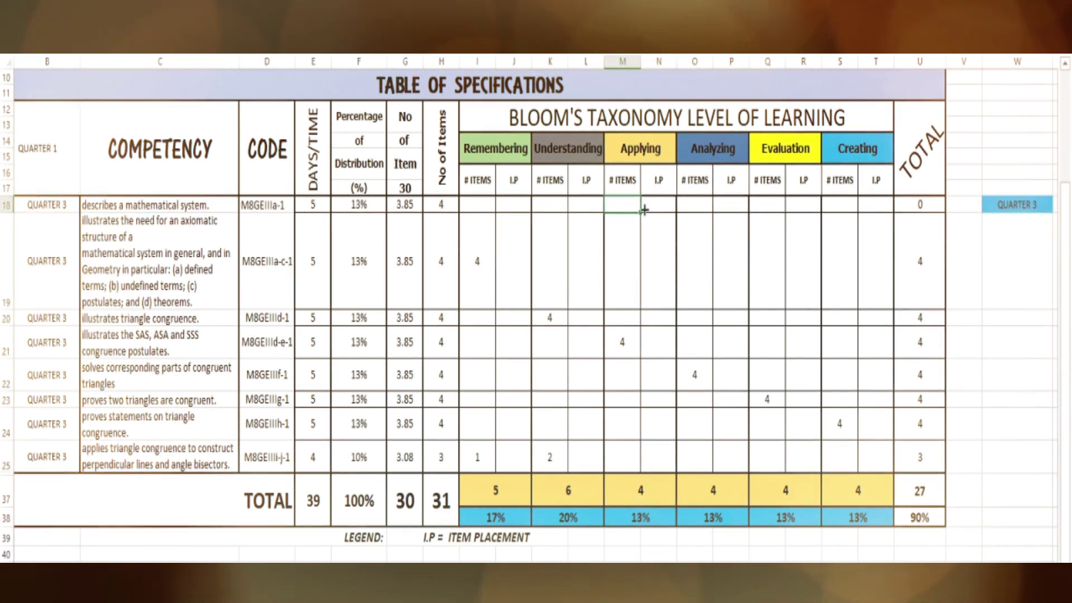
{"action": "type", "text": "2"}
{"action": "key", "text": "Tab"}
{"action": "type", "text": "2"}
{"action": "left_click", "coordinate": [833, 376]}
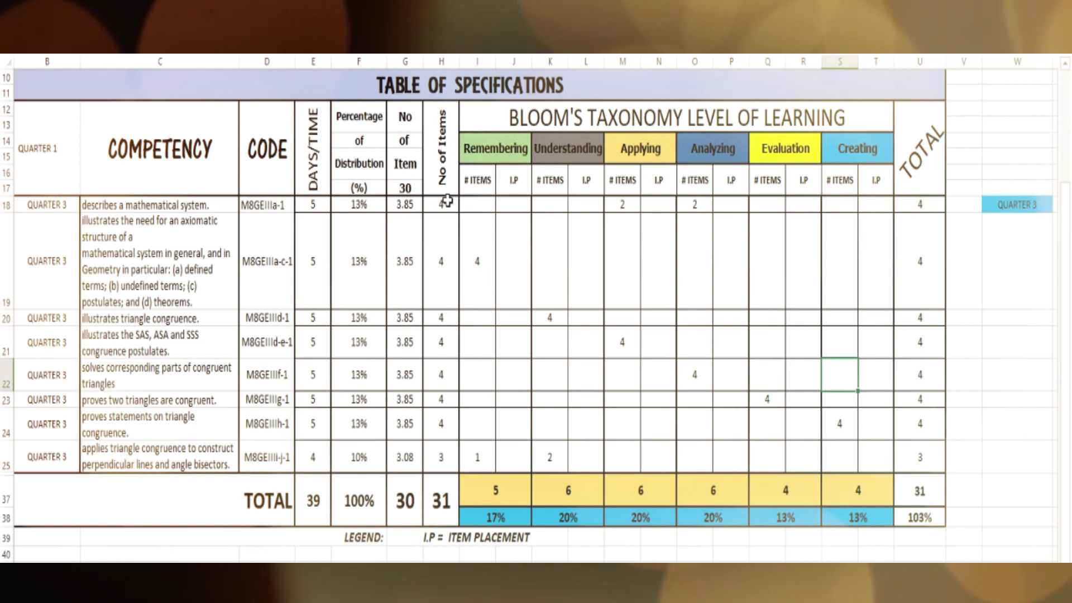
{"action": "left_click_drag", "start_coordinate": [441, 205], "coordinate": [440, 455]}
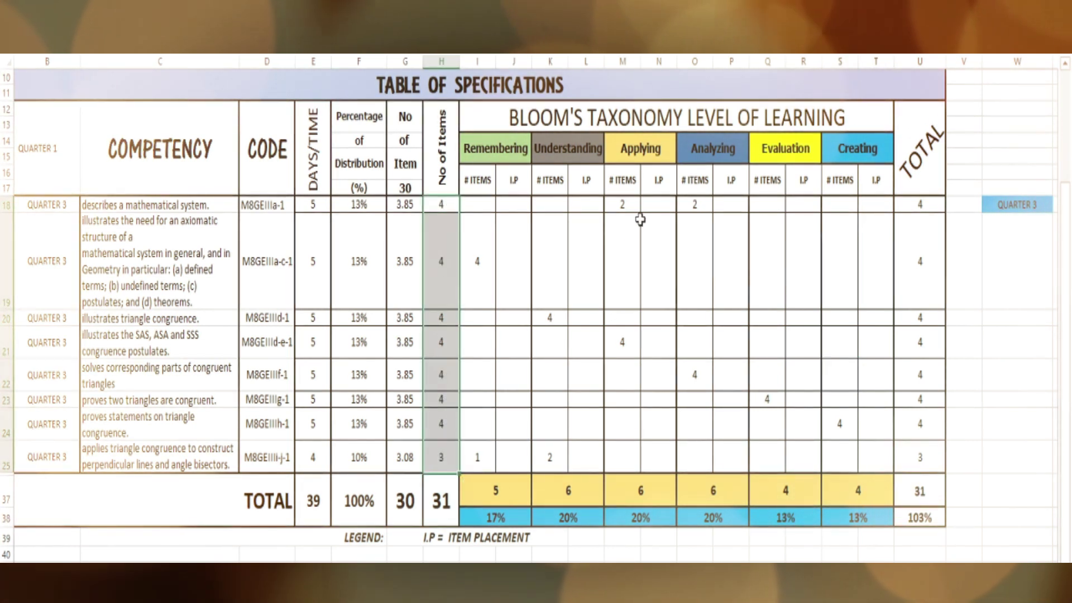
{"action": "left_click", "coordinate": [839, 424]}
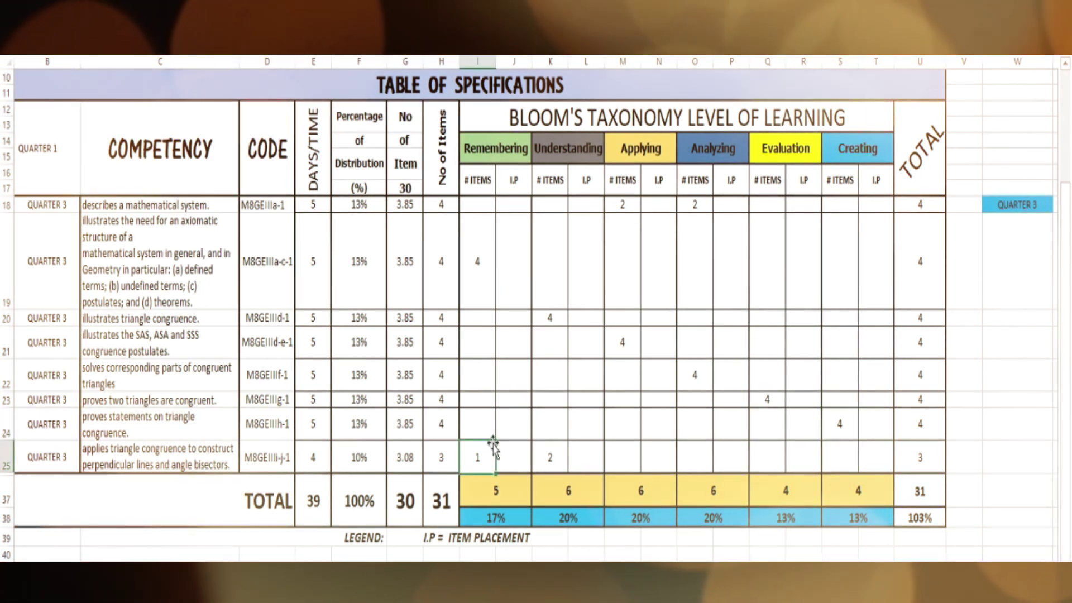
Step: Clear row 25's Remembering item in I25 and review the No of Items values in columns G and H
{"action": "key", "text": "BackSpace"}
{"action": "key", "text": "Return"}
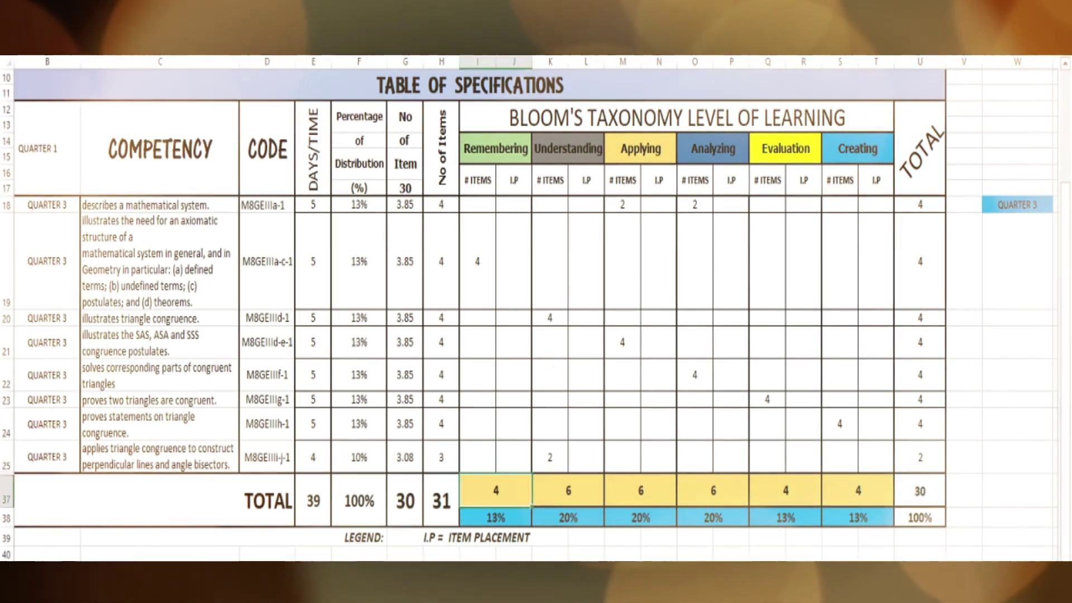
{"action": "left_click_drag", "start_coordinate": [406, 120], "coordinate": [405, 517]}
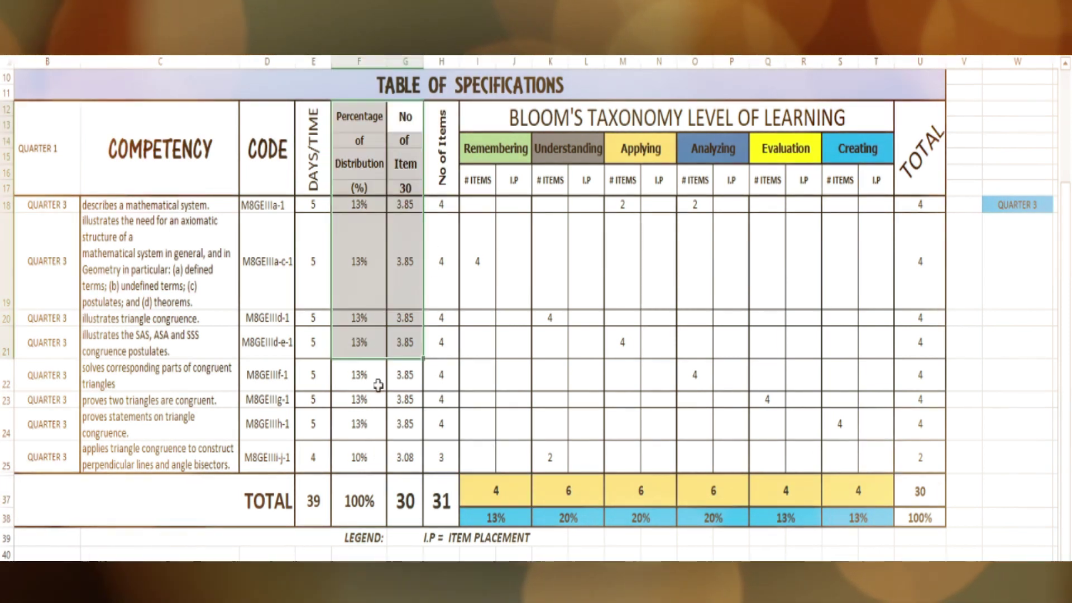
{"action": "left_click_drag", "start_coordinate": [441, 205], "coordinate": [452, 456]}
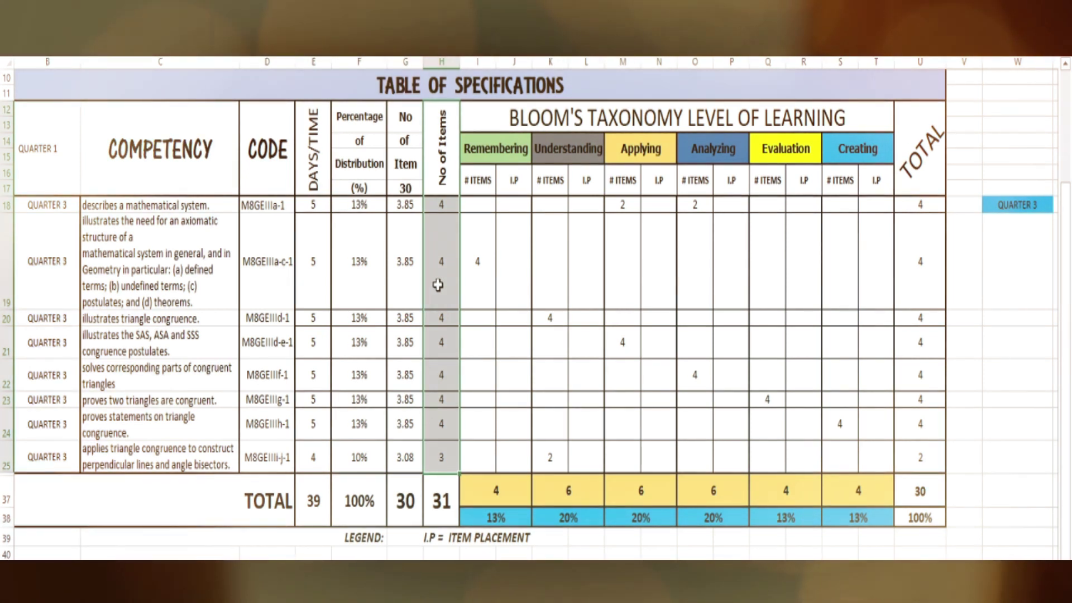
{"action": "left_click_drag", "start_coordinate": [404, 205], "coordinate": [403, 453]}
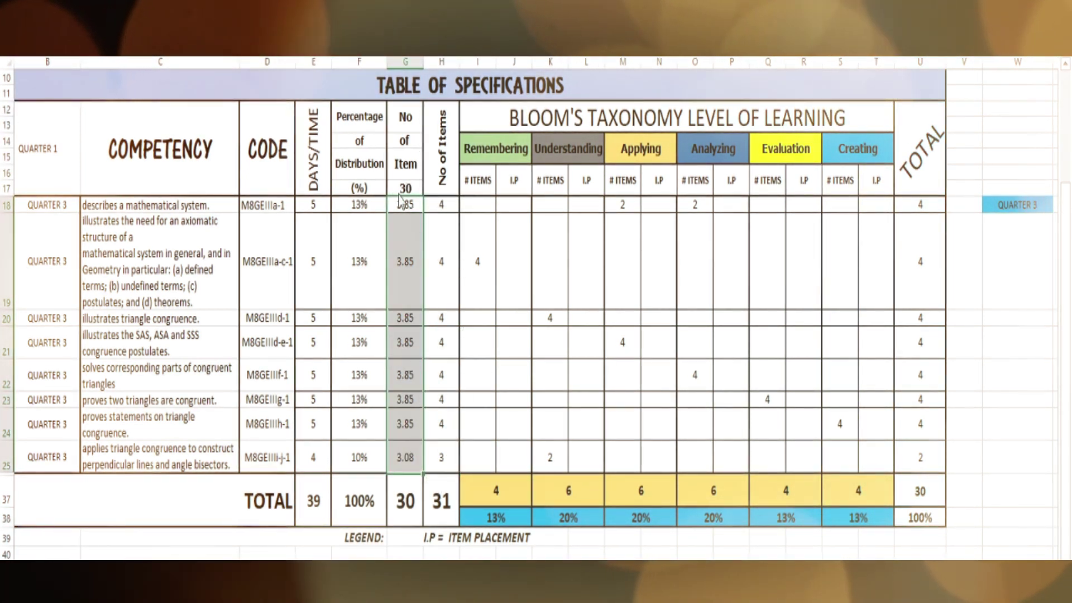
Step: Clear the Bloom's level entries, set total items to 40, and check the 5.13 per-competency values totalling 39
{"action": "left_click_drag", "start_coordinate": [478, 206], "coordinate": [875, 452]}
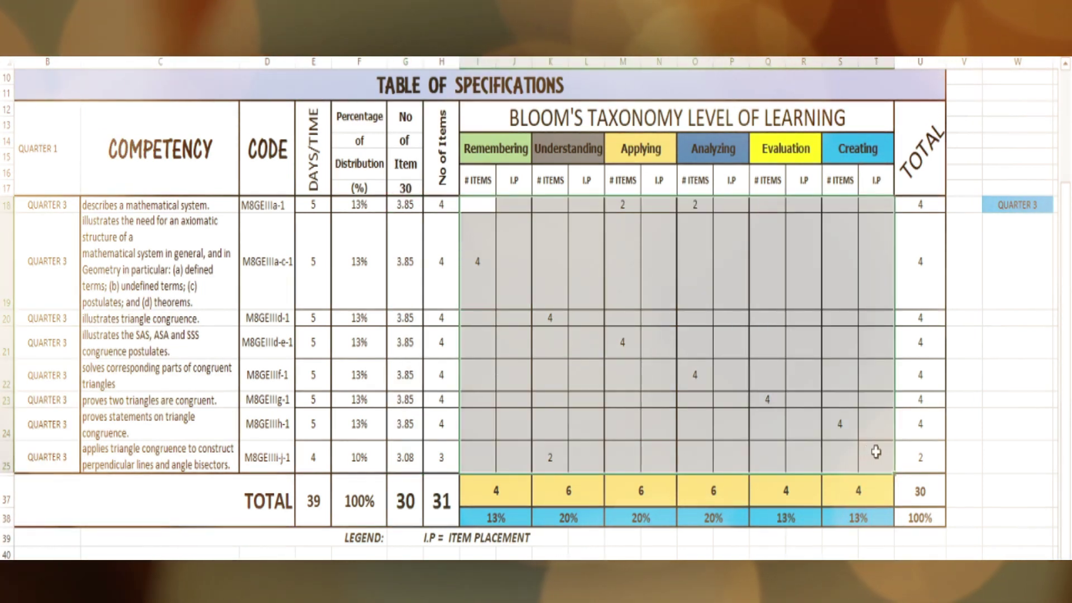
{"action": "left_click", "coordinate": [406, 167]}
{"action": "type", "text": "40"}
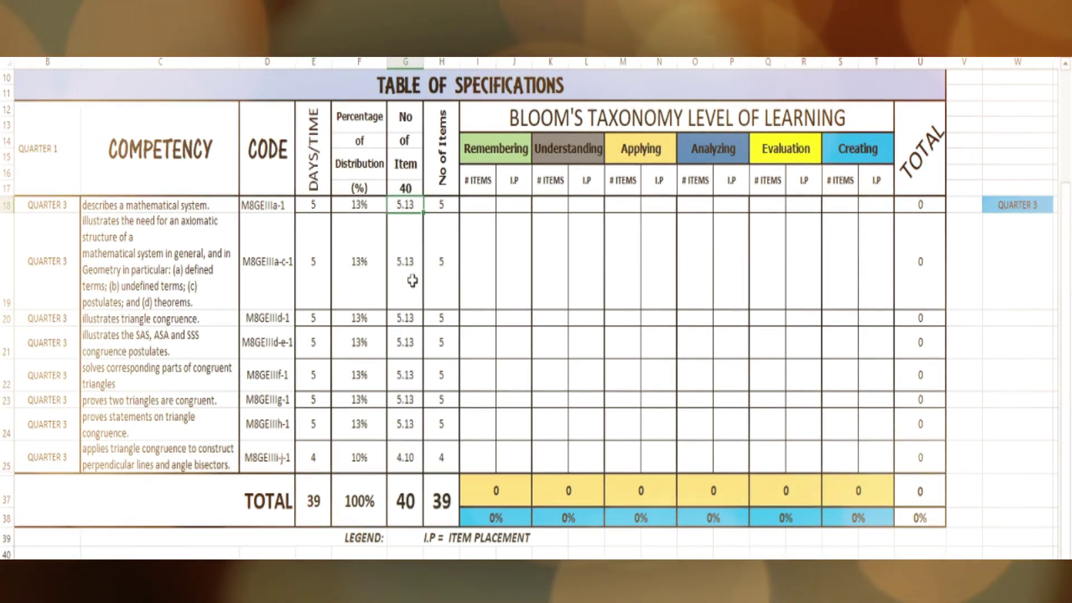
{"action": "left_click", "coordinate": [414, 257]}
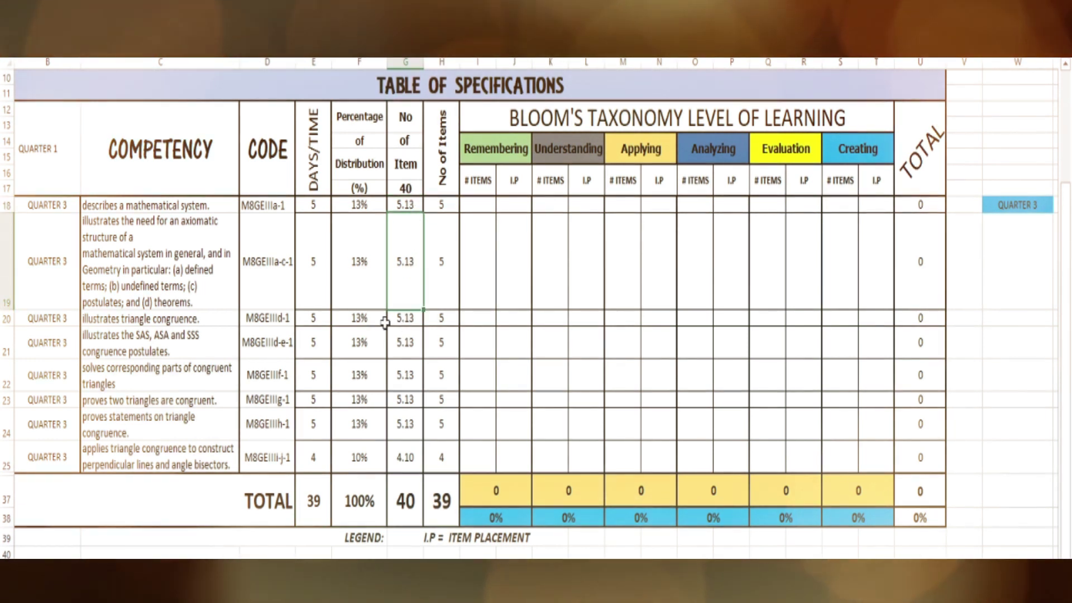
{"action": "left_click", "coordinate": [410, 400]}
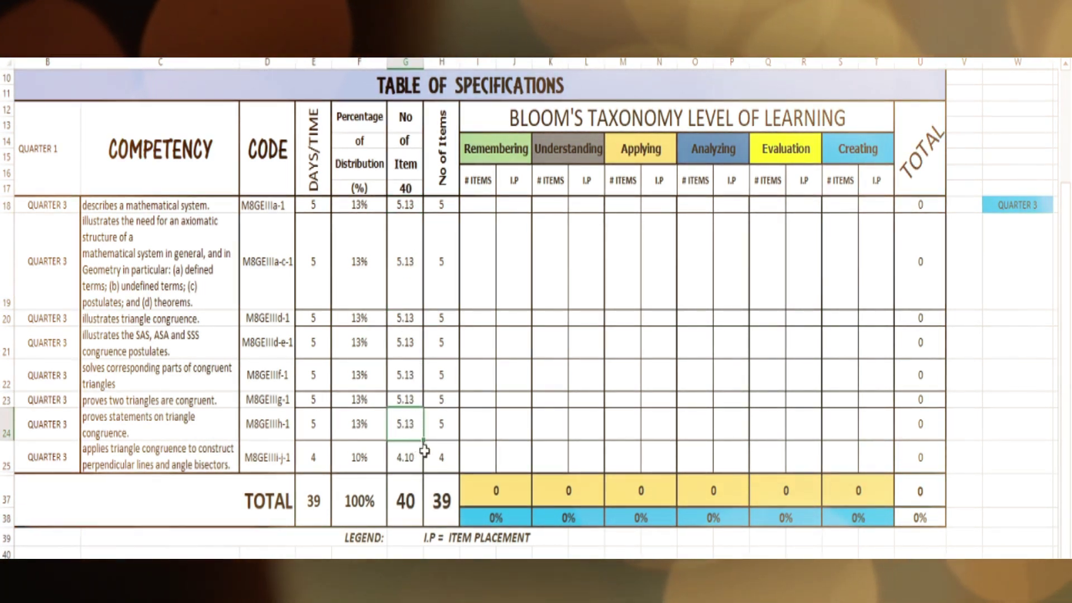
{"action": "left_click_drag", "start_coordinate": [406, 205], "coordinate": [417, 430]}
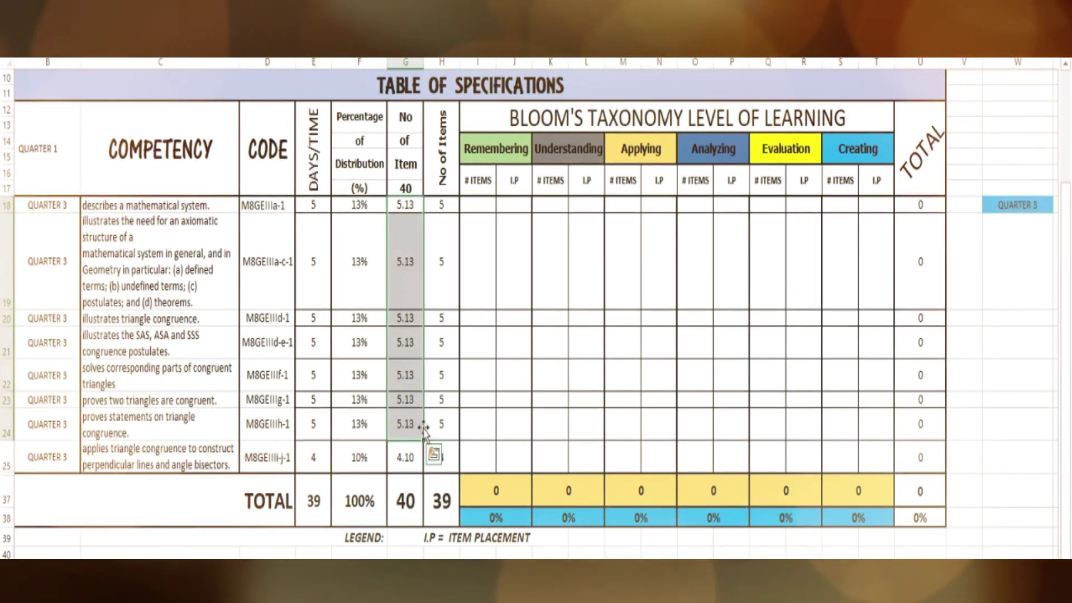
{"action": "left_click", "coordinate": [443, 494]}
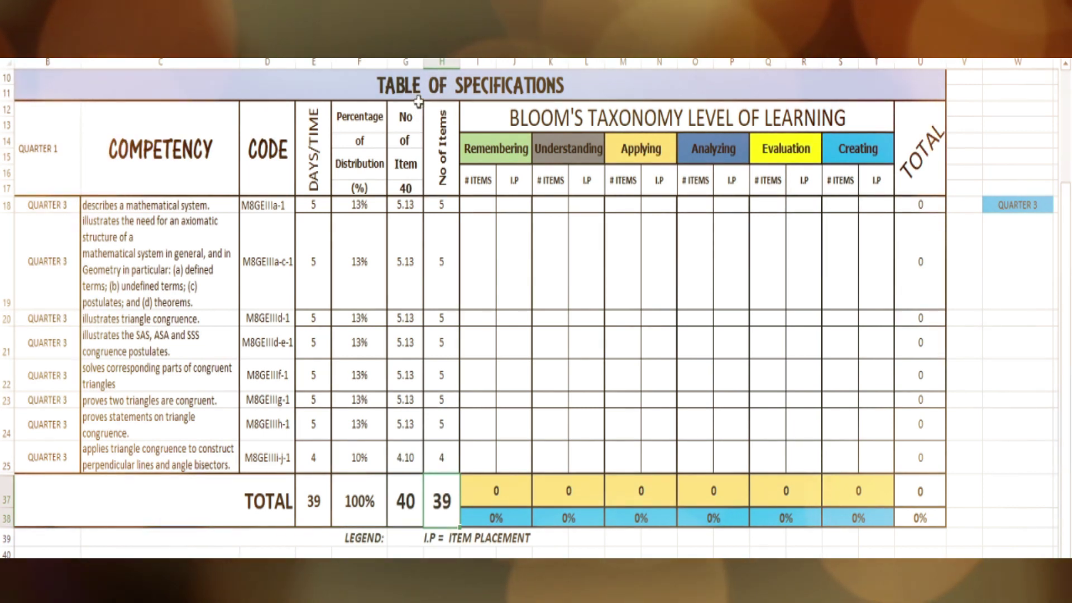
{"action": "left_click", "coordinate": [408, 61]}
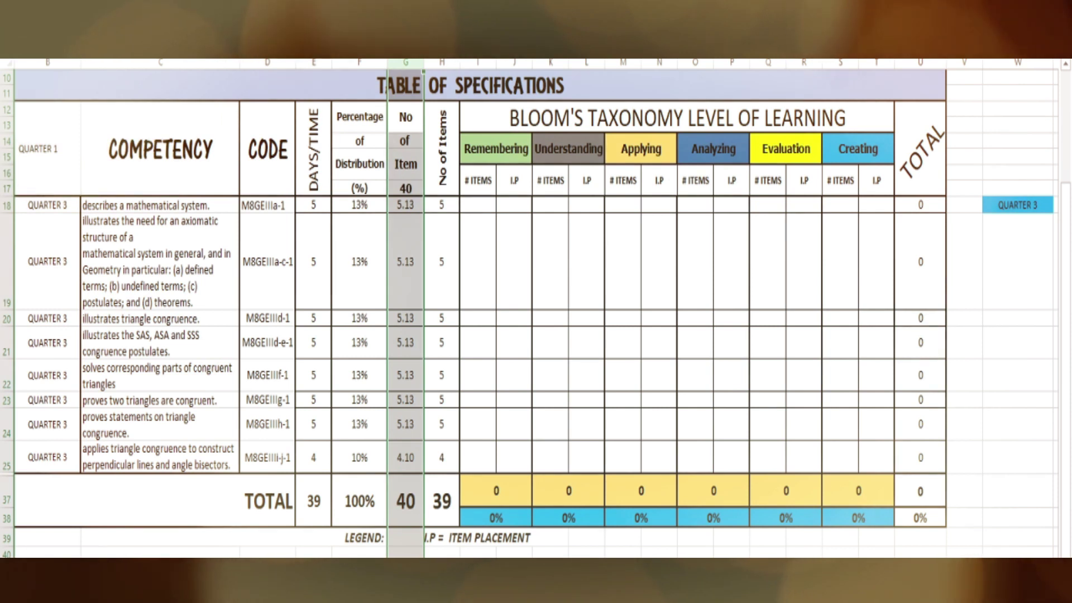
Step: Re-enter the G18 formula and reduce G18:G25 to whole numbers with two decimal decreases
{"action": "left_click", "coordinate": [420, 205]}
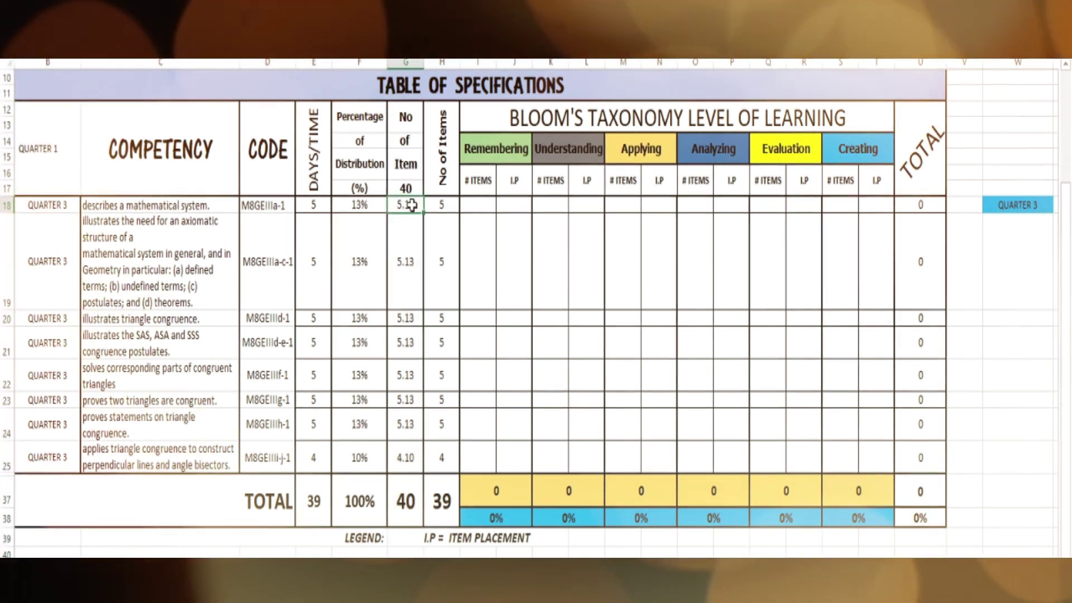
{"action": "double_click", "coordinate": [420, 205]}
{"action": "key", "text": "Return"}
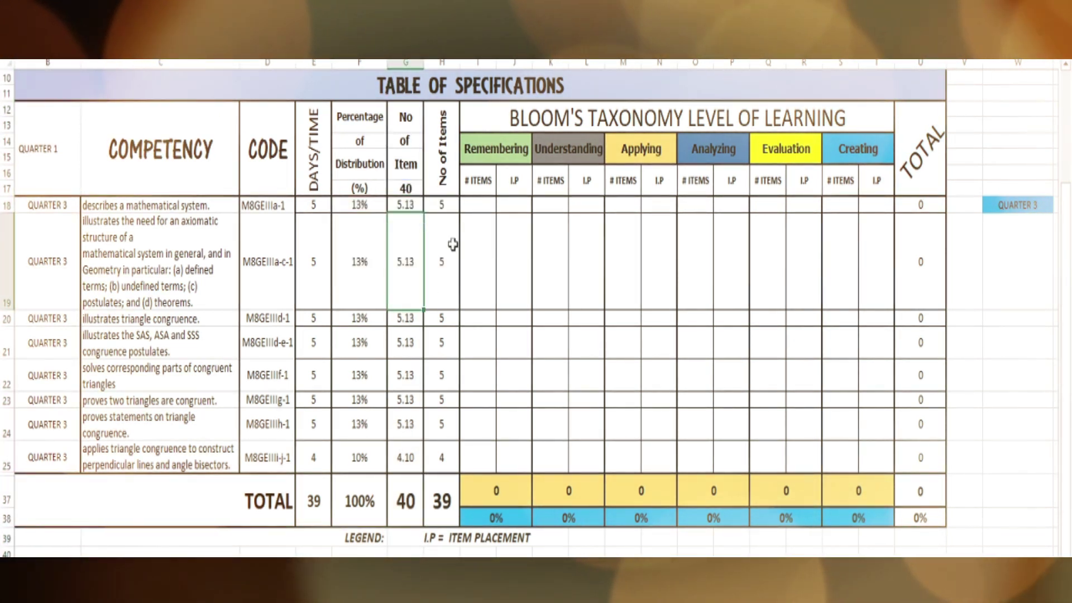
{"action": "left_click_drag", "start_coordinate": [411, 208], "coordinate": [399, 452]}
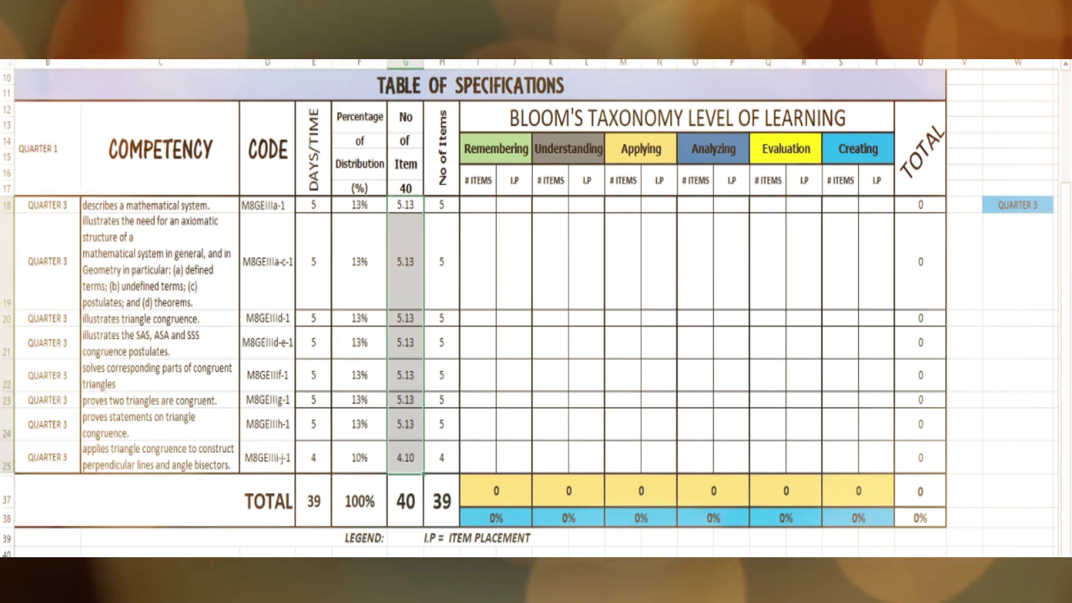
{"action": "key", "text": "alt+h"}
{"action": "key", "text": "9"}
{"action": "key", "text": "alt+h"}
{"action": "key", "text": "9"}
{"action": "left_click", "coordinate": [535, 338]}
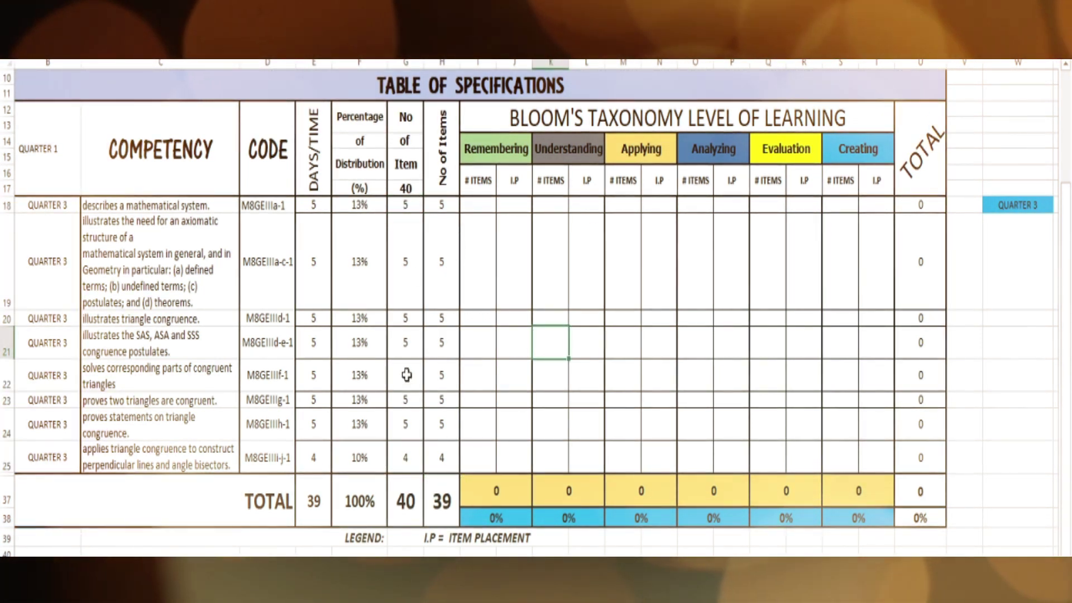
Step: Verify the rounded No of Items values: 5s, a 4 in row 25, total 39
{"action": "left_click_drag", "start_coordinate": [441, 205], "coordinate": [450, 456]}
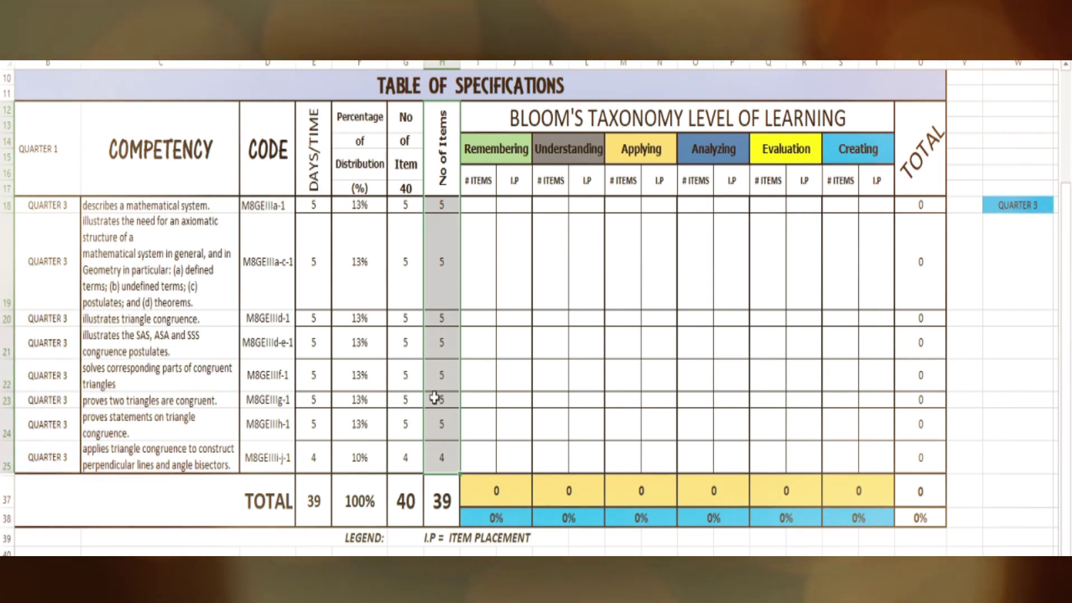
{"action": "left_click", "coordinate": [444, 501]}
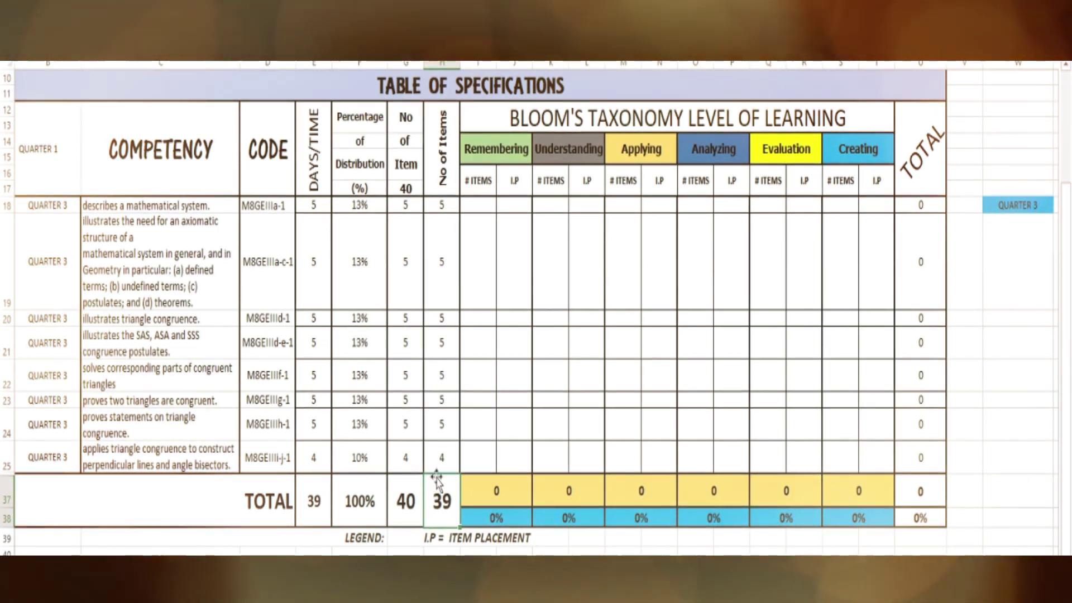
{"action": "left_click", "coordinate": [418, 460]}
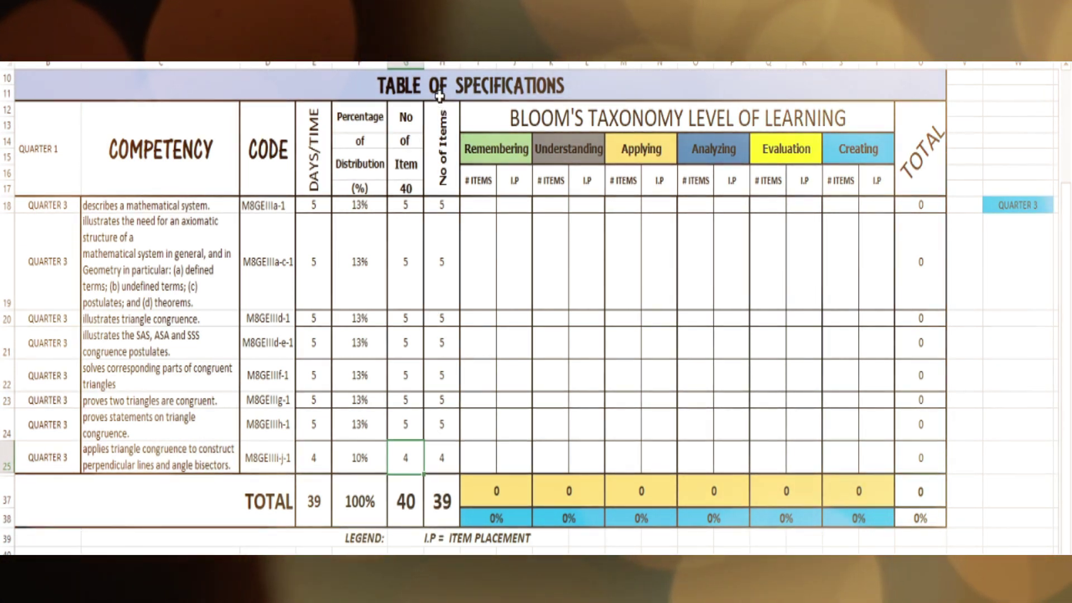
{"action": "left_click", "coordinate": [443, 64]}
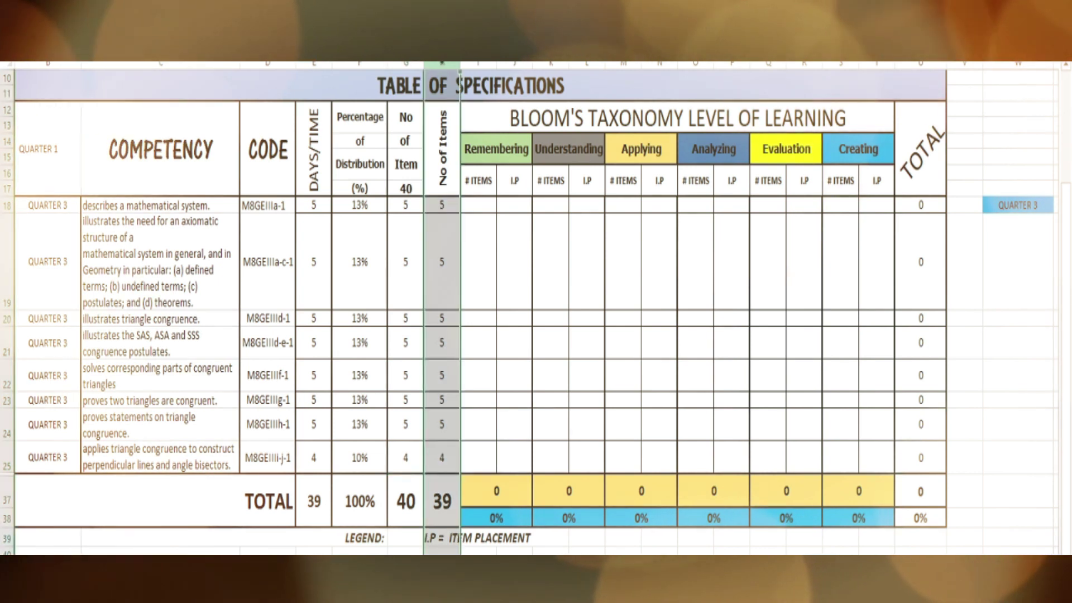
Step: Hide the No of Items column and enter 5-item counts for Understanding, Applying and Analyzing
{"action": "right_click", "coordinate": [438, 66]}
{"action": "left_click", "coordinate": [481, 338]}
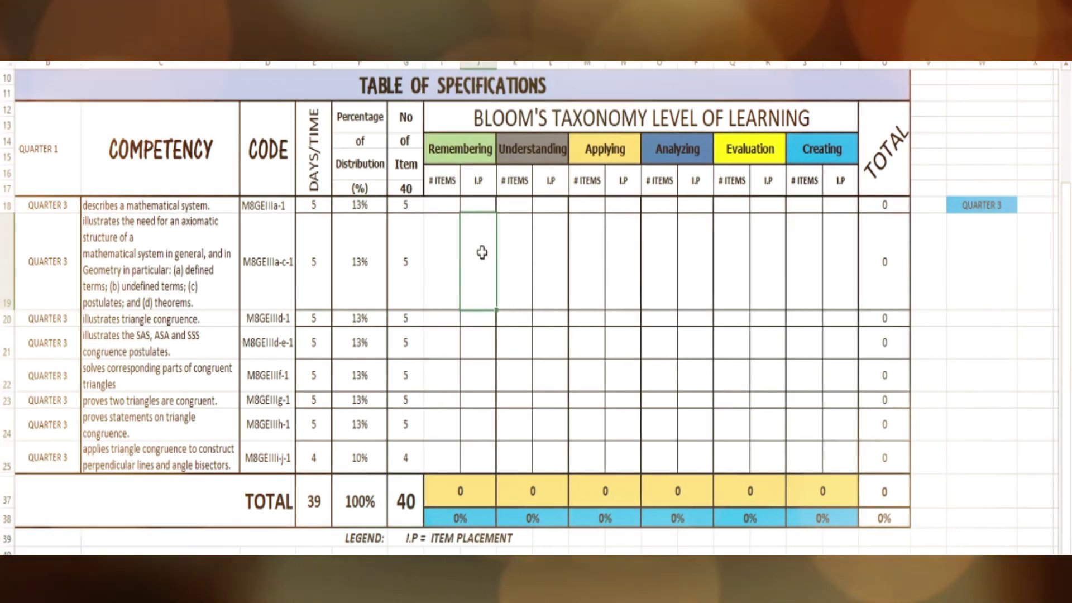
{"action": "left_click", "coordinate": [454, 229]}
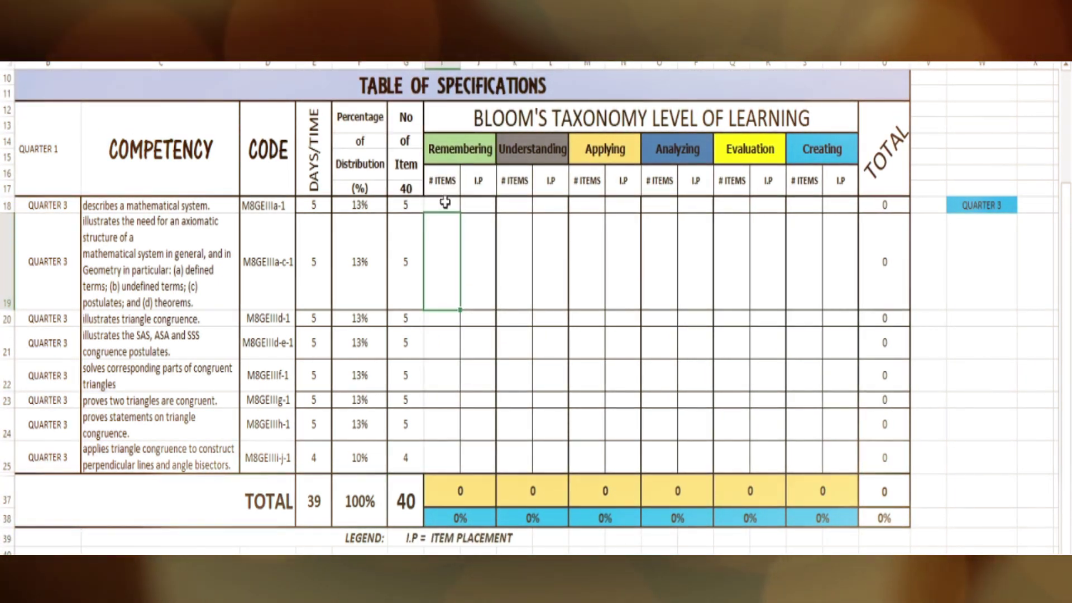
{"action": "left_click", "coordinate": [445, 203]}
{"action": "left_click", "coordinate": [515, 226]}
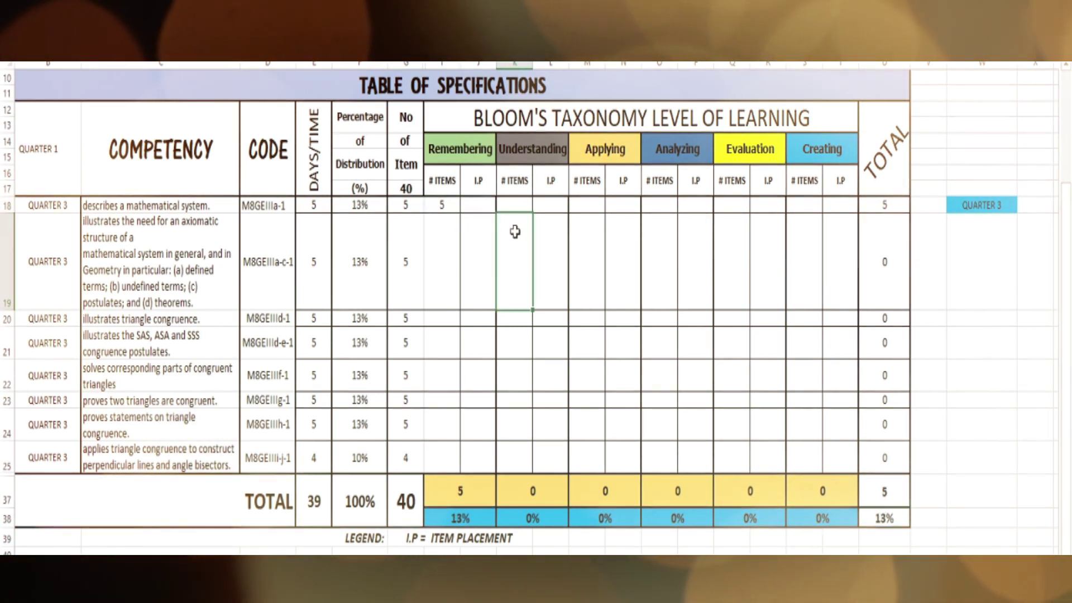
{"action": "type", "text": "5"}
{"action": "left_click", "coordinate": [580, 319]}
{"action": "type", "text": "5"}
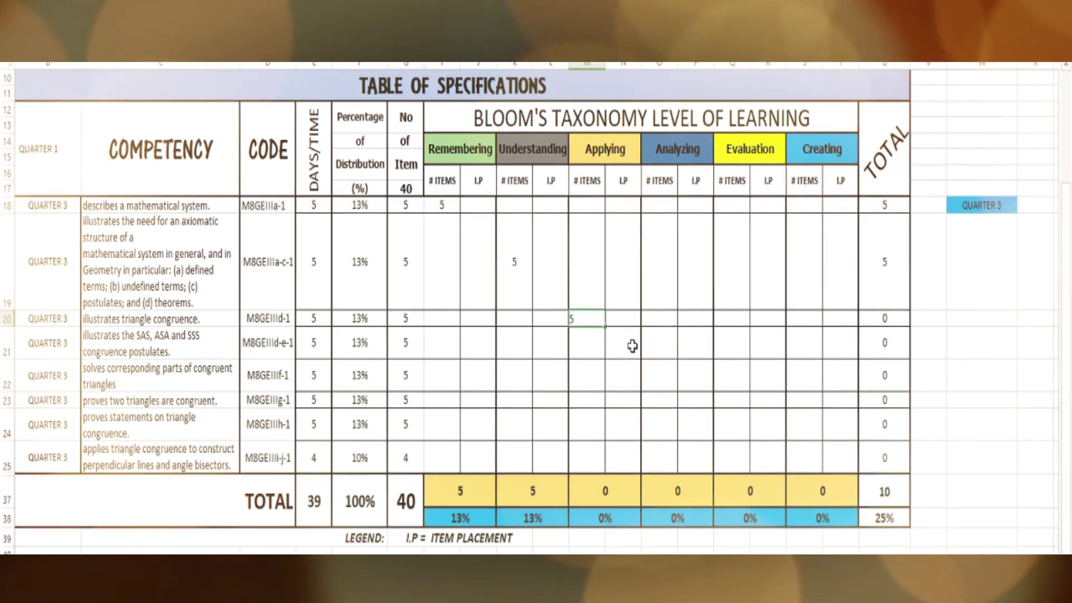
{"action": "left_click", "coordinate": [658, 351]}
{"action": "type", "text": "5"}
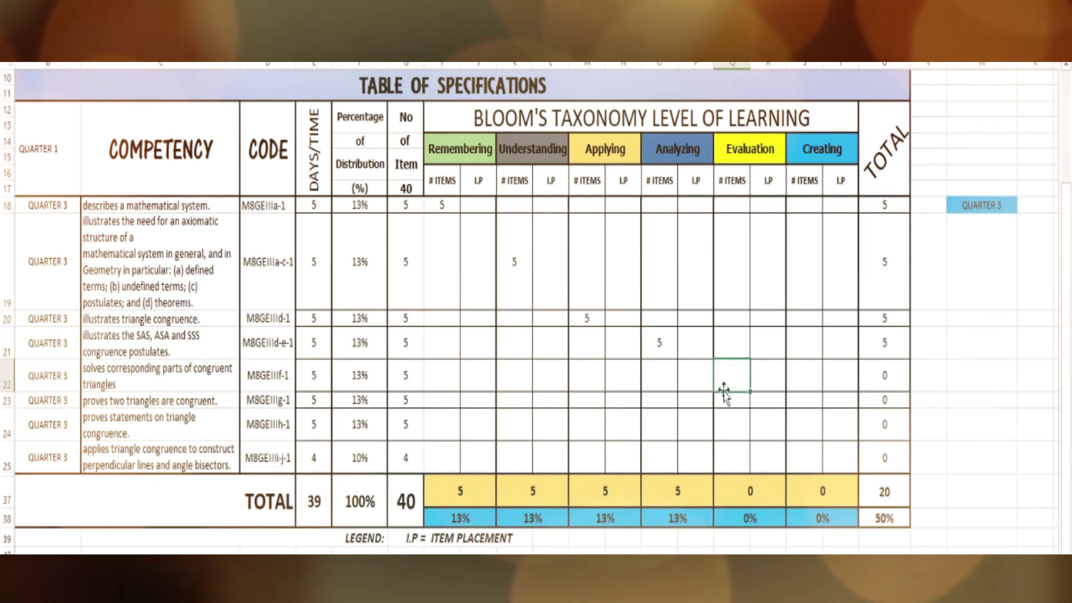
{"action": "type", "text": "5"}
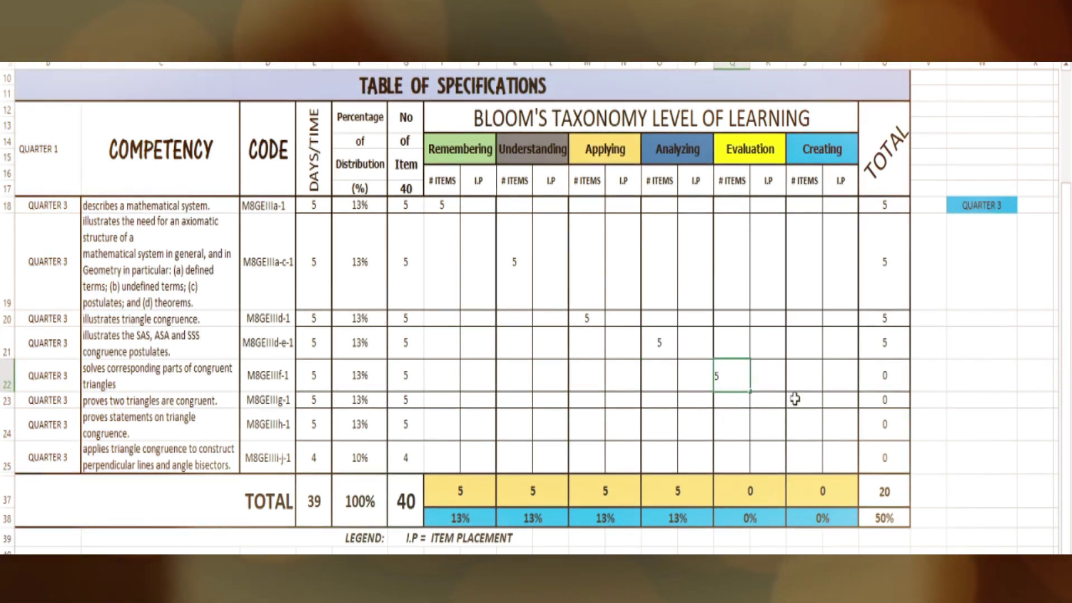
Step: Enter counts of 3 and 2, then 1 Understanding item in row 18 for 40 items (100%)
{"action": "left_click", "coordinate": [795, 399]}
{"action": "type", "text": "5"}
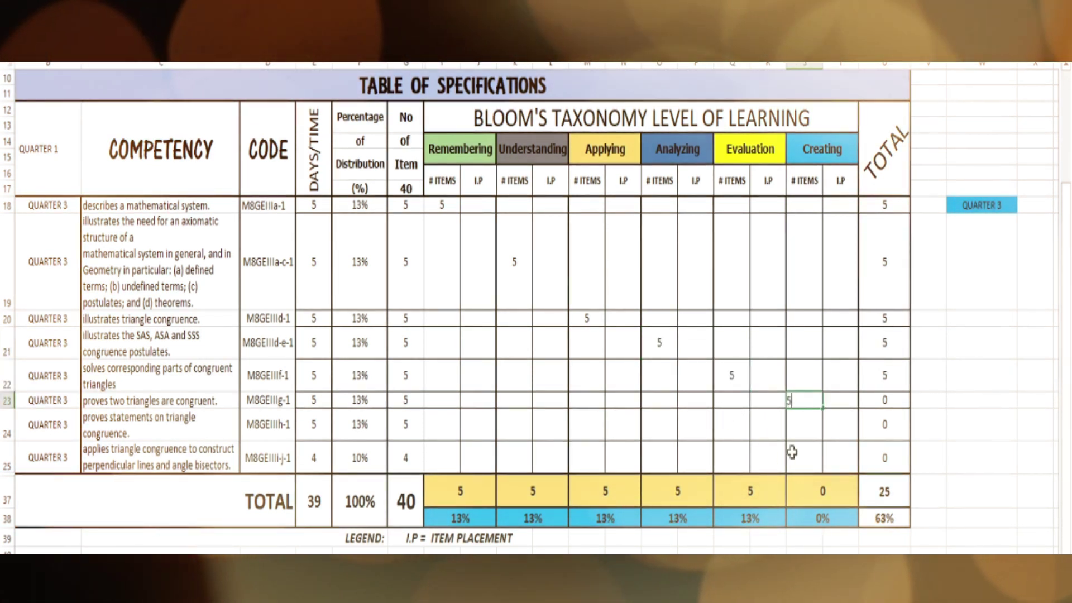
{"action": "left_click", "coordinate": [723, 450]}
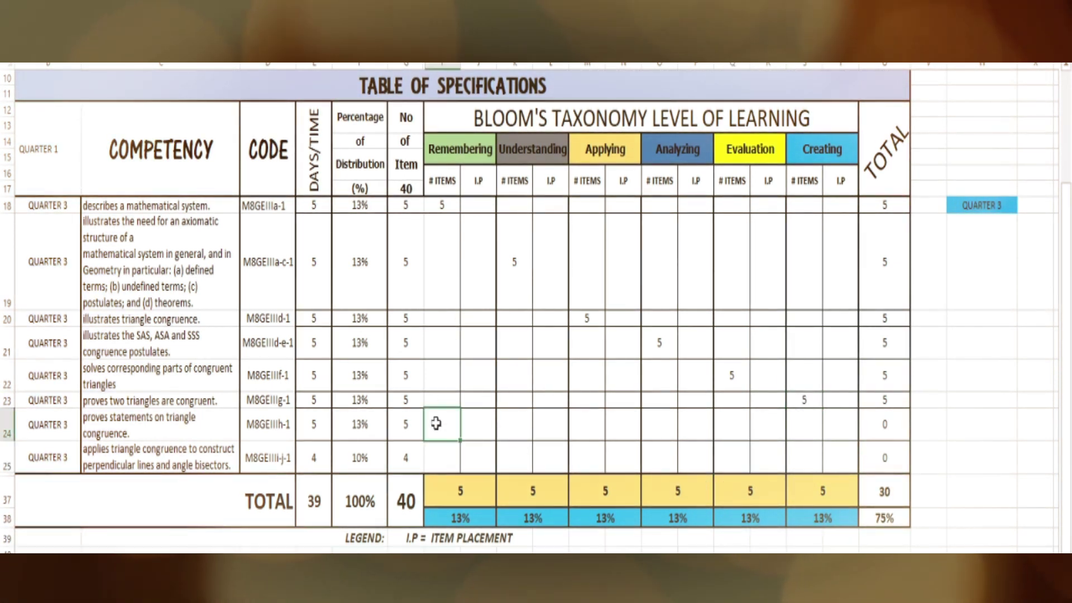
{"action": "type", "text": "3"}
{"action": "left_click", "coordinate": [514, 428]}
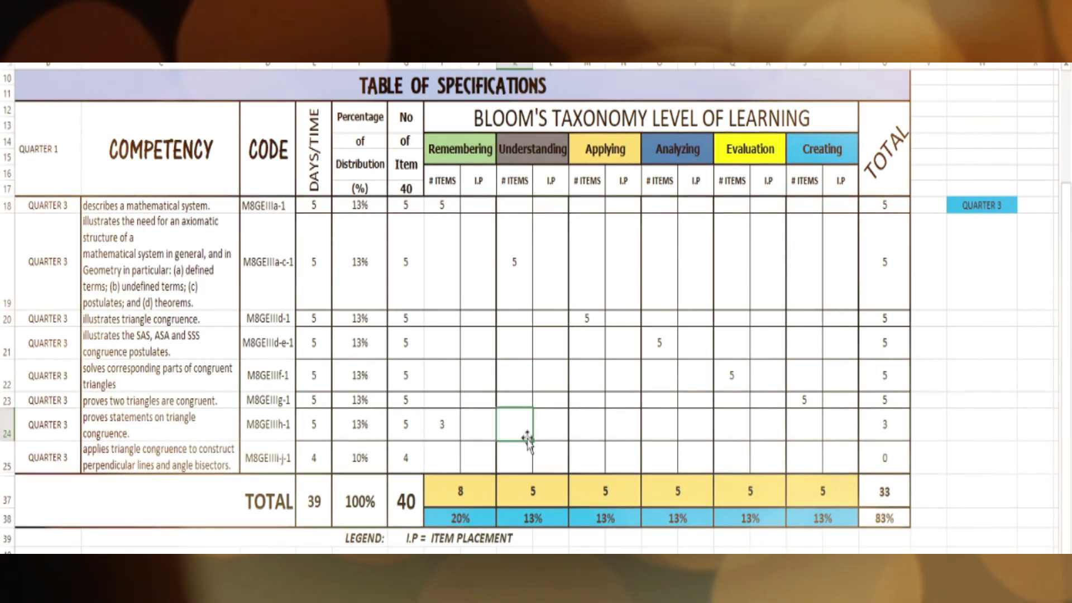
{"action": "type", "text": "2"}
{"action": "left_click", "coordinate": [594, 462]}
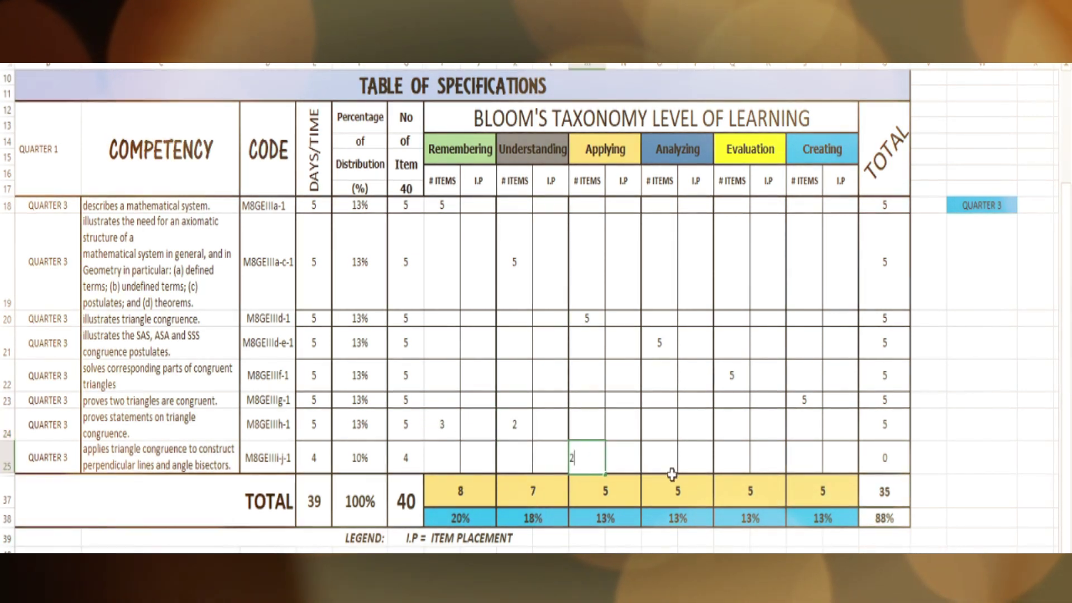
{"action": "type", "text": "2"}
{"action": "left_click", "coordinate": [710, 414]}
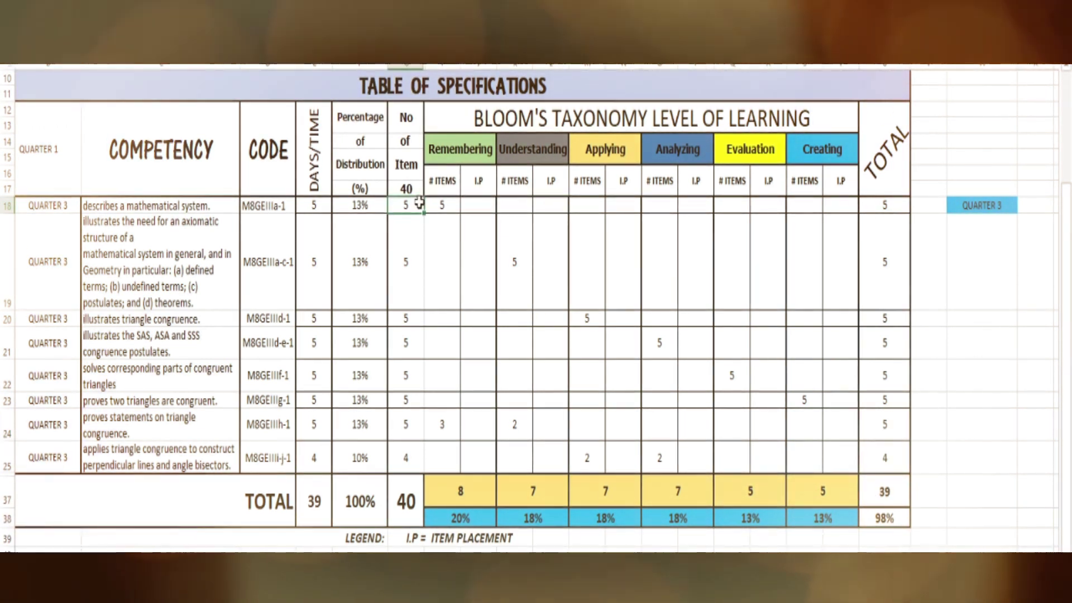
{"action": "left_click", "coordinate": [514, 206]}
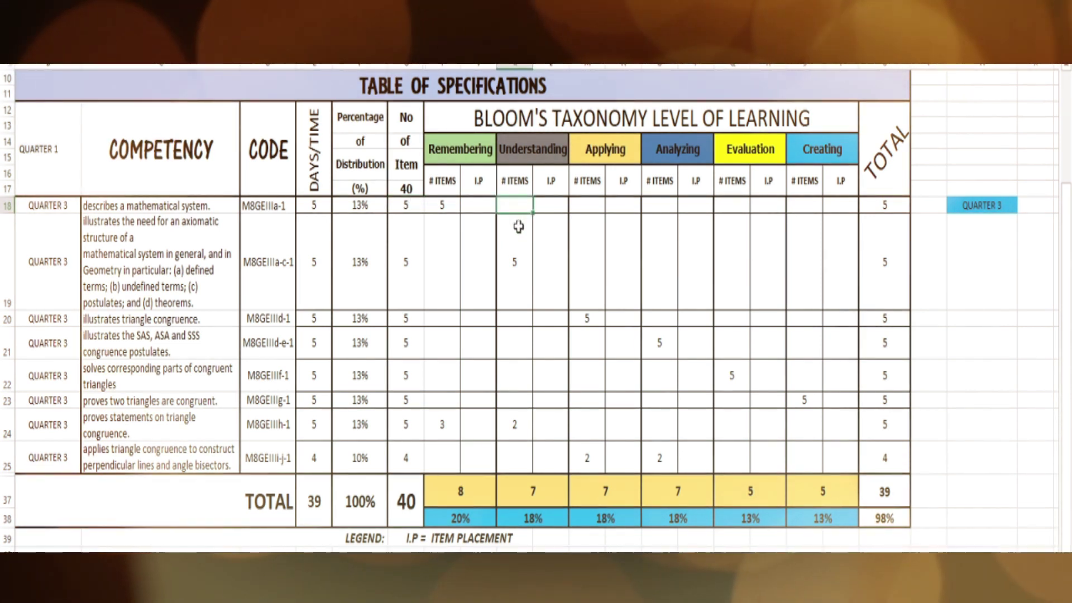
{"action": "type", "text": "1"}
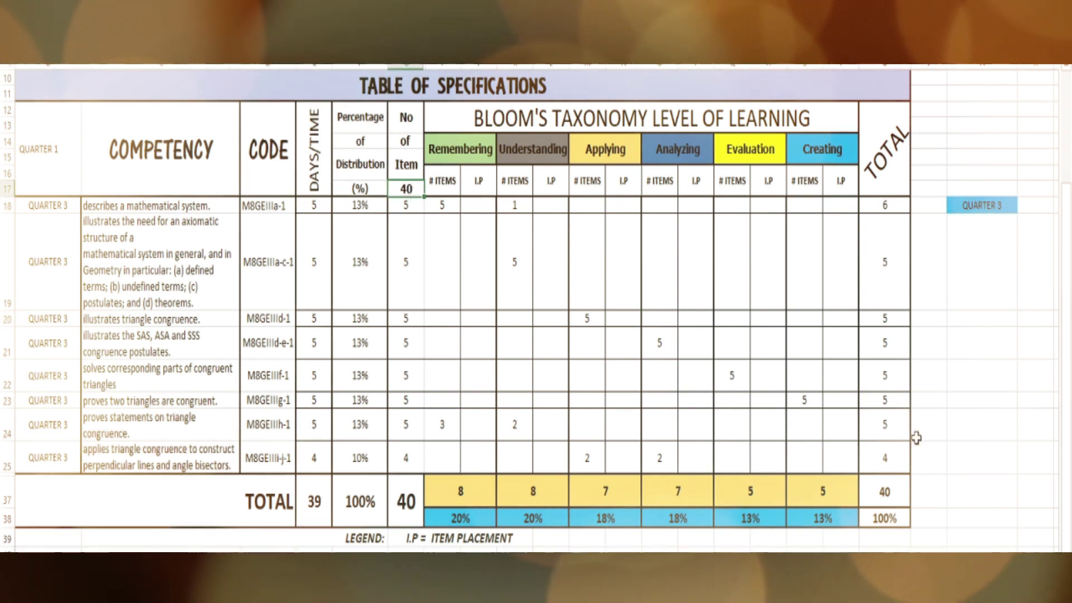
{"action": "left_click", "coordinate": [398, 513]}
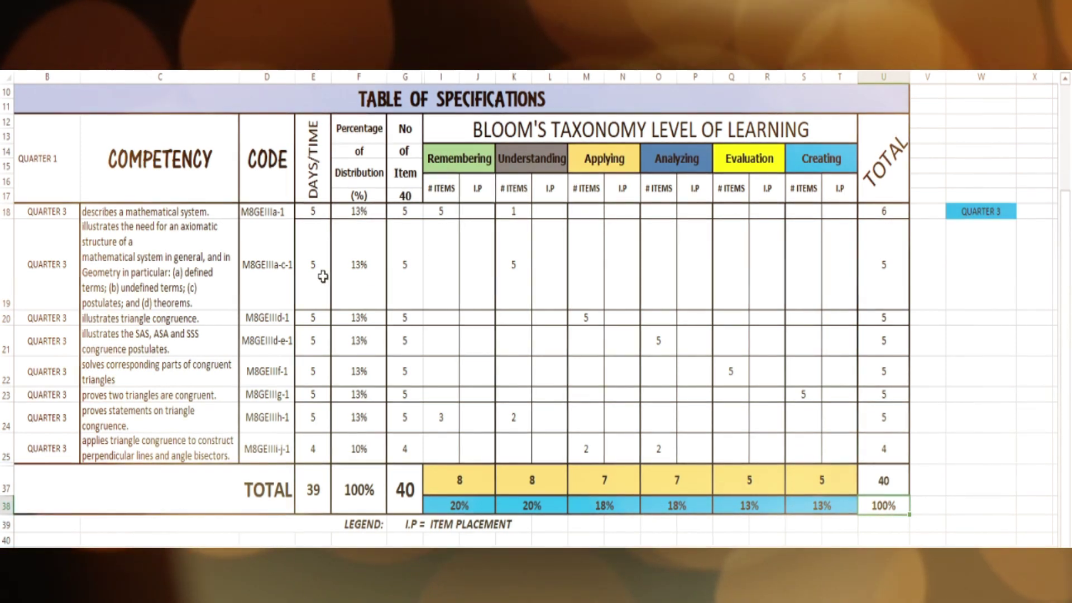
{"action": "mouse_move", "coordinate": [209, 217]}
{"action": "left_mouse_down"}
{"action": "mouse_move", "coordinate": [195, 390]}
{"action": "mouse_move", "coordinate": [179, 453]}
{"action": "left_mouse_up"}
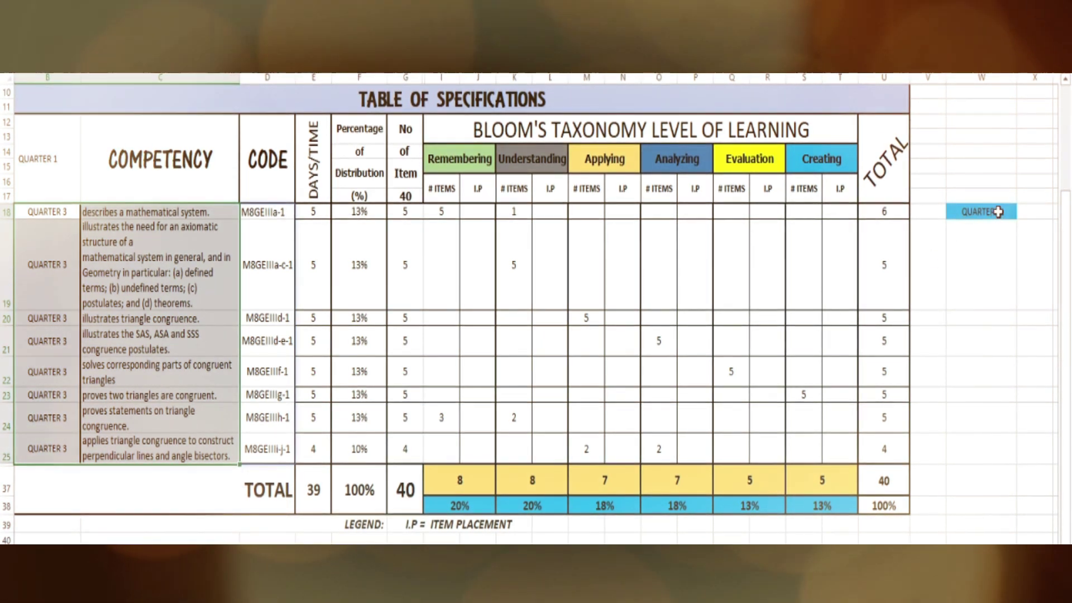
{"action": "left_click", "coordinate": [981, 211]}
{"action": "left_click_drag", "start_coordinate": [167, 262], "coordinate": [111, 344]}
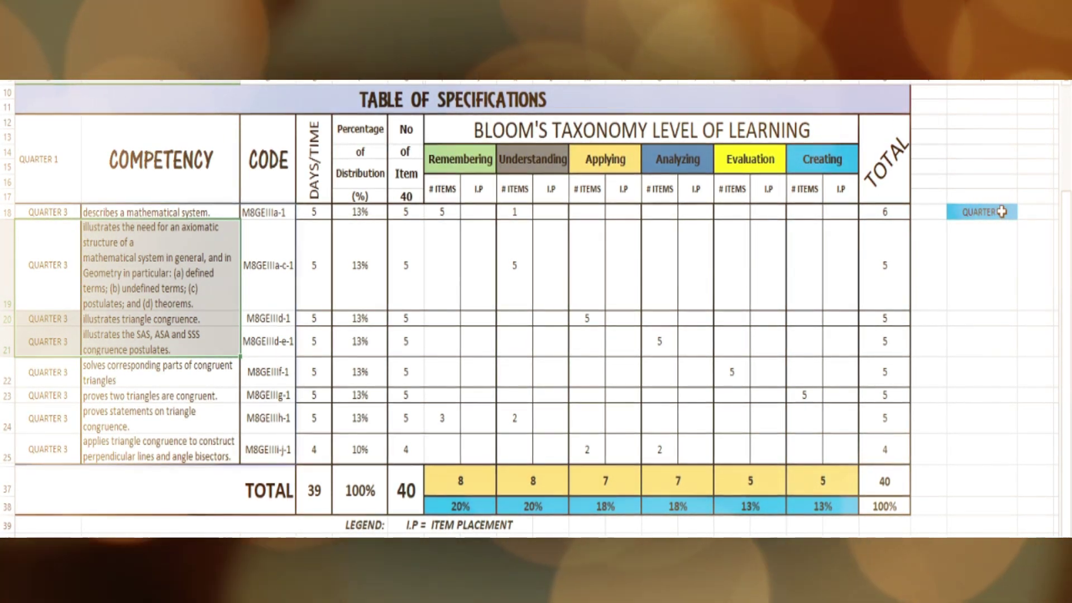
{"action": "left_click", "coordinate": [1001, 211]}
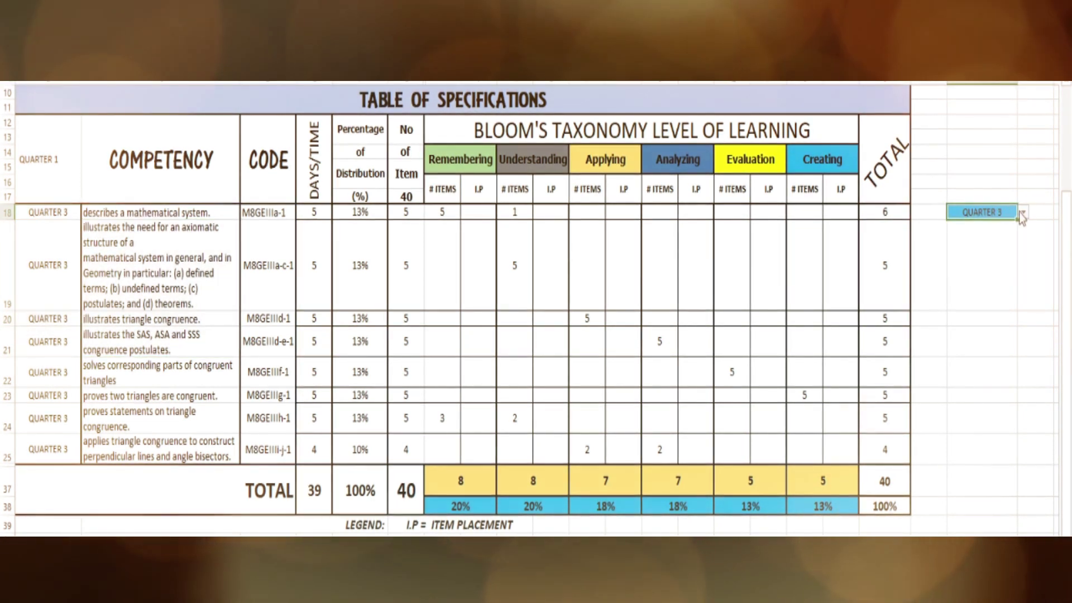